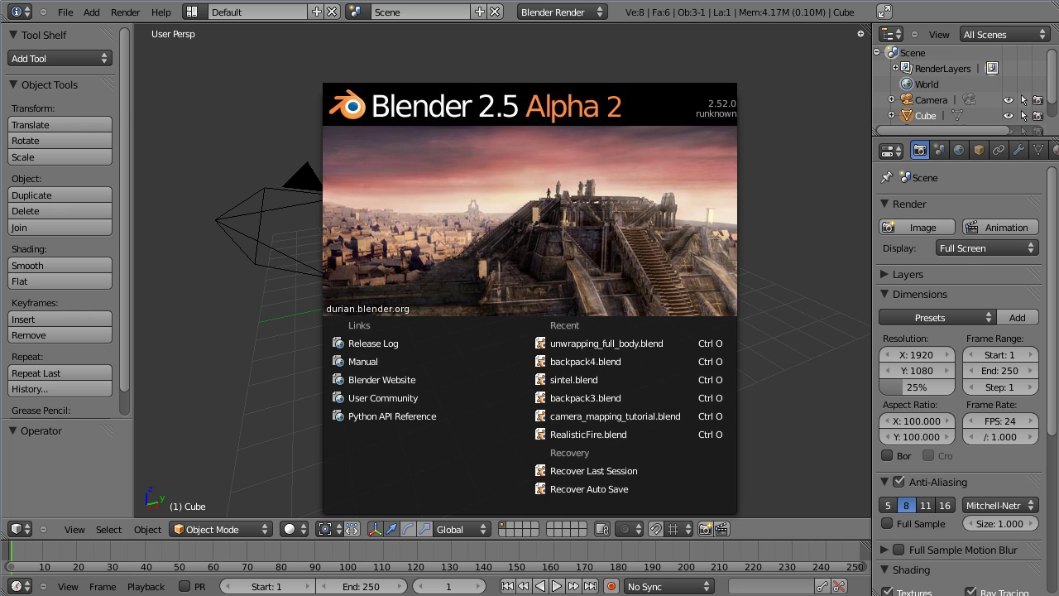
- Close the splash screen and delete the default cube
{"action": "left_click", "coordinate": [530, 288]}
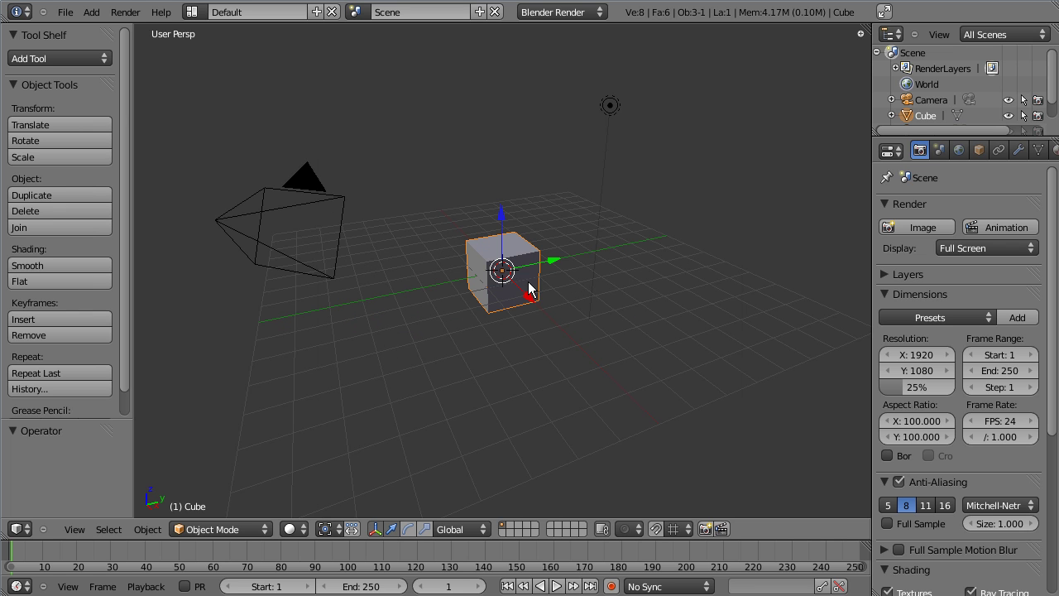
{"action": "key", "text": "x"}
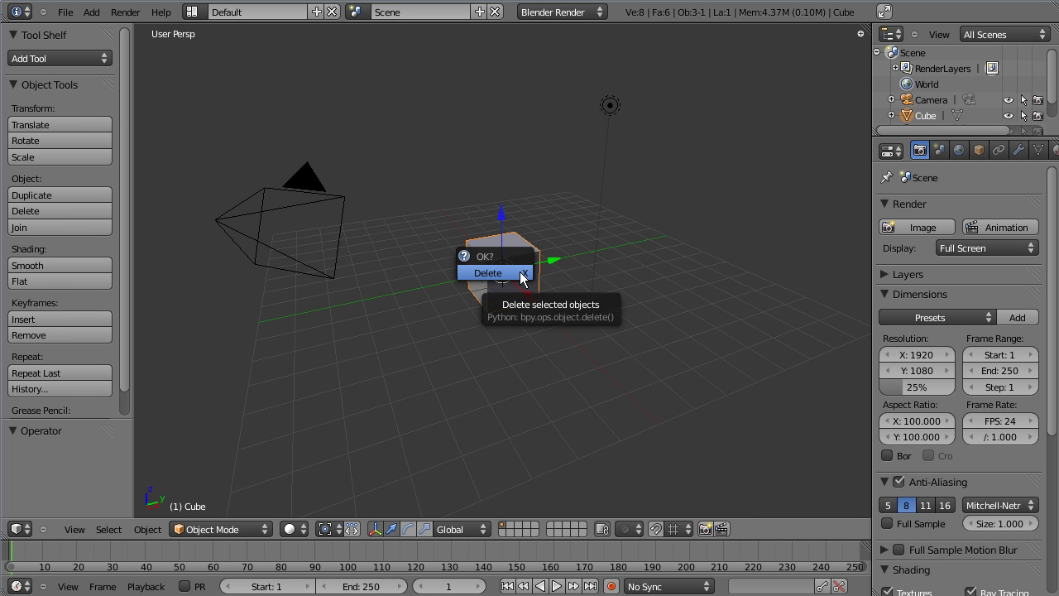
{"action": "left_click", "coordinate": [522, 279]}
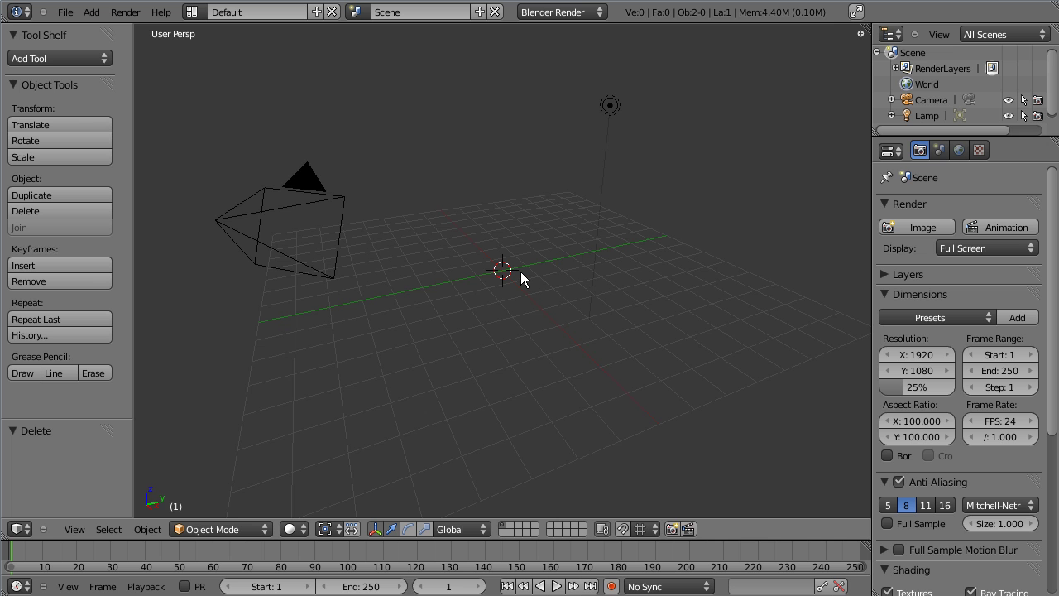
- Switch to top view, add a plane at the origin and zoom in
{"action": "key", "text": "KP_7"}
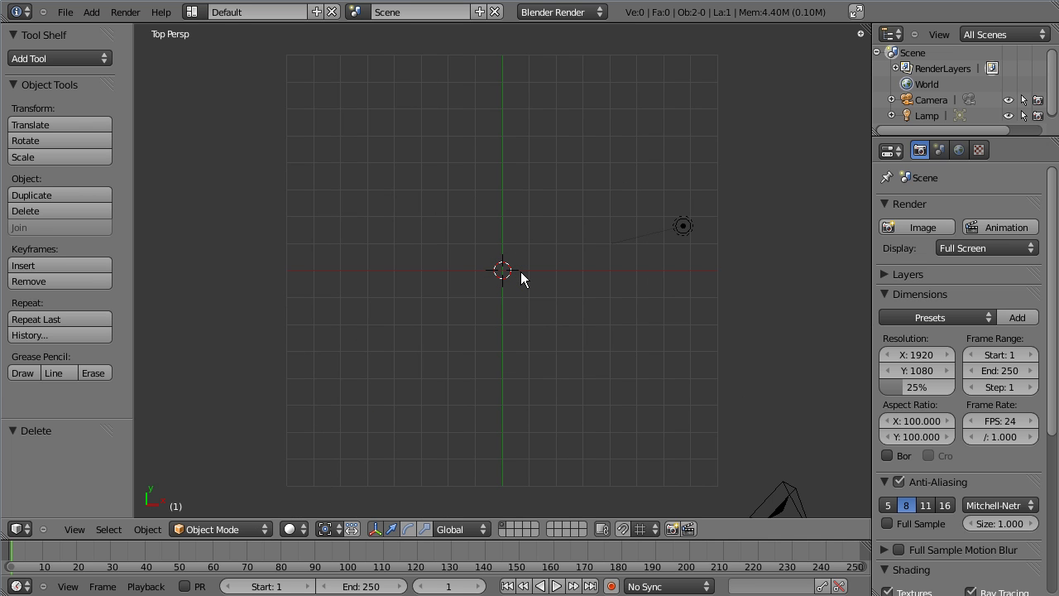
{"action": "key", "text": "shift+a"}
{"action": "mouse_move", "coordinate": [521, 273]}
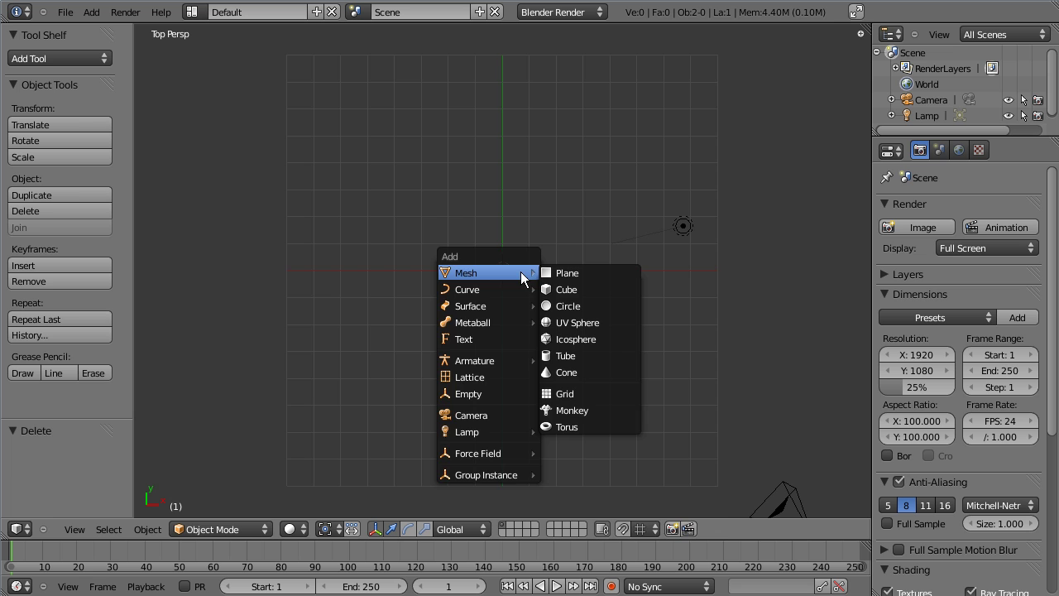
{"action": "left_click", "coordinate": [565, 279]}
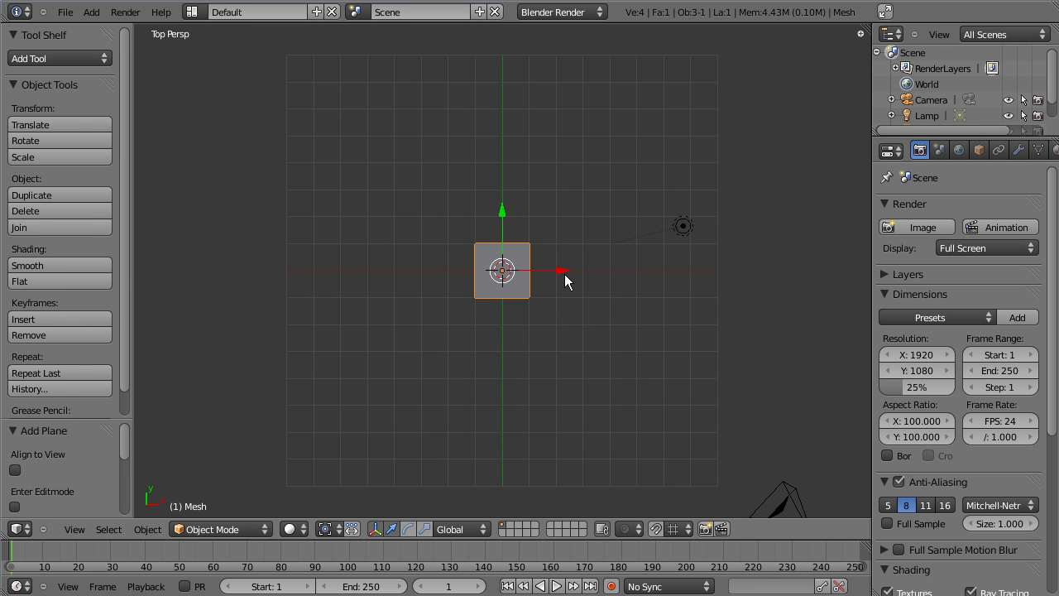
{"action": "scroll", "coordinate": [566, 281], "scroll_direction": "up", "scroll_amount": 8}
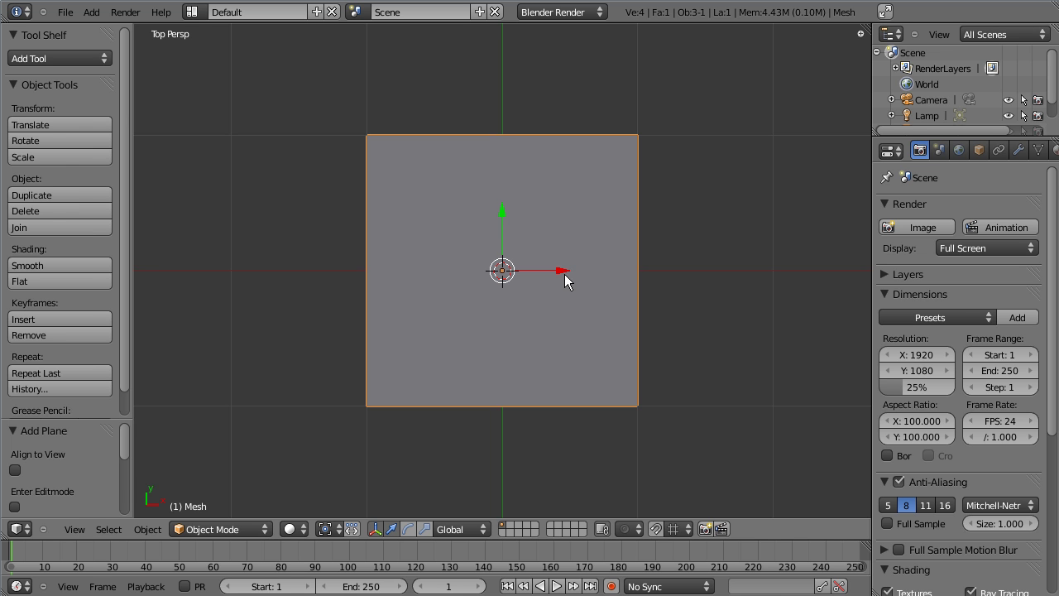
- In Edit Mode, add one centred vertical and one centred horizontal loop cut across the plane
{"action": "key", "text": "Tab"}
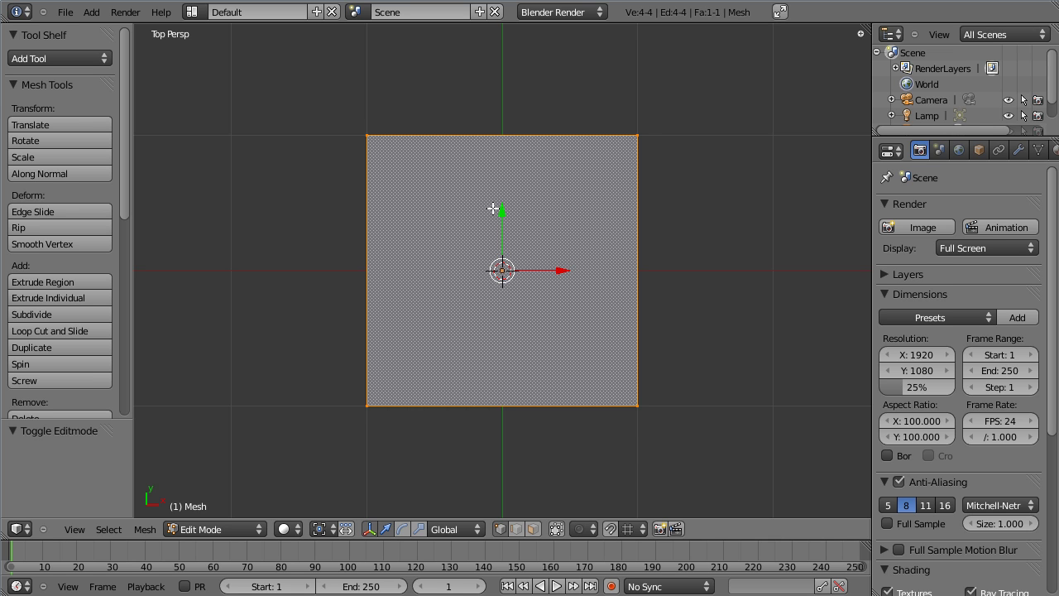
{"action": "key", "text": "ctrl+r"}
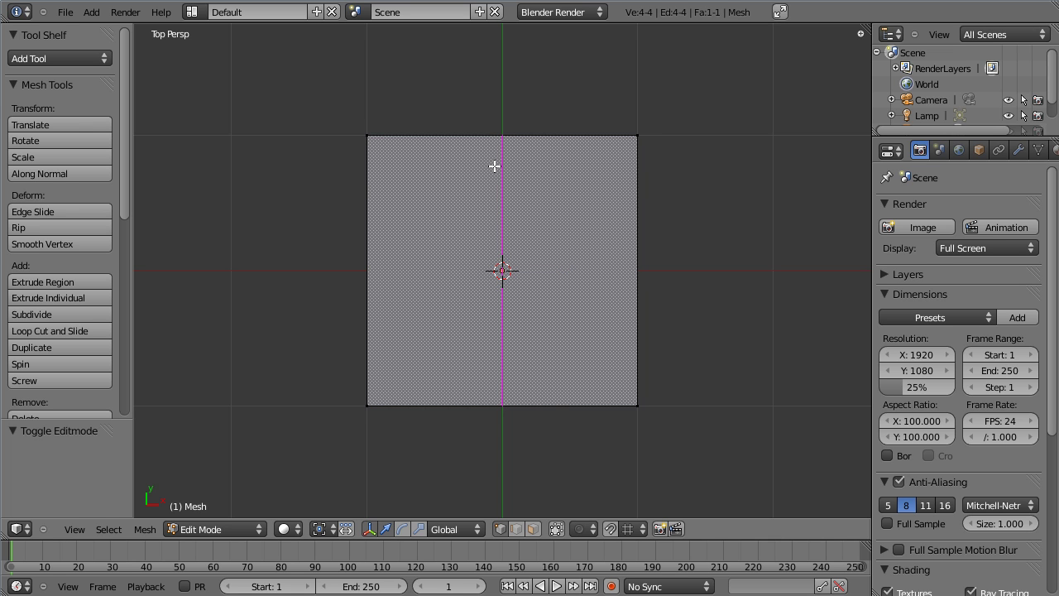
{"action": "left_click", "coordinate": [494, 167]}
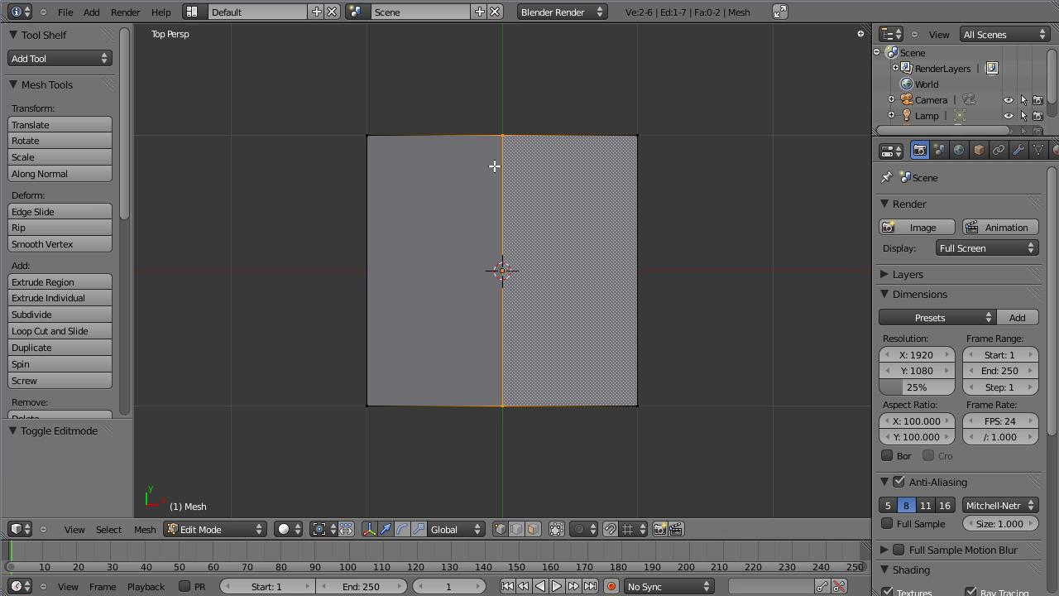
{"action": "right_click", "coordinate": [494, 167]}
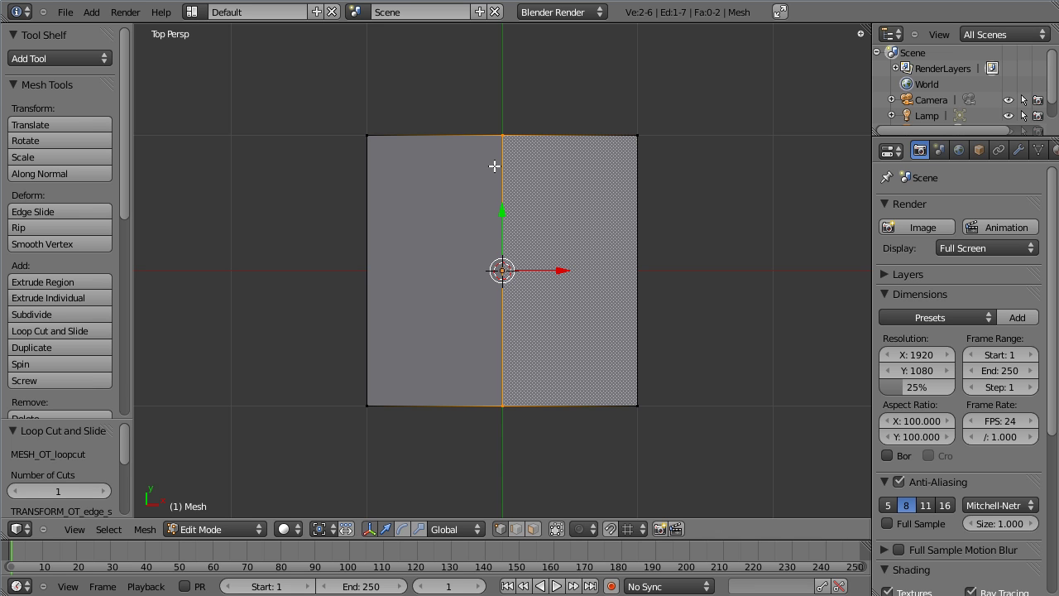
{"action": "key", "text": "ctrl+r"}
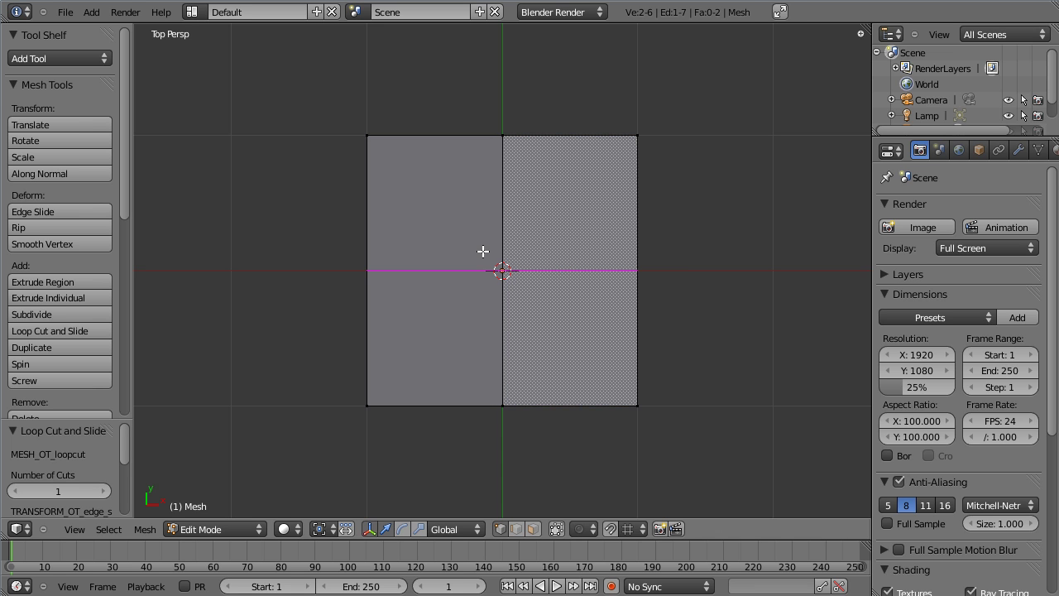
{"action": "left_click", "coordinate": [483, 251]}
{"action": "right_click", "coordinate": [484, 251]}
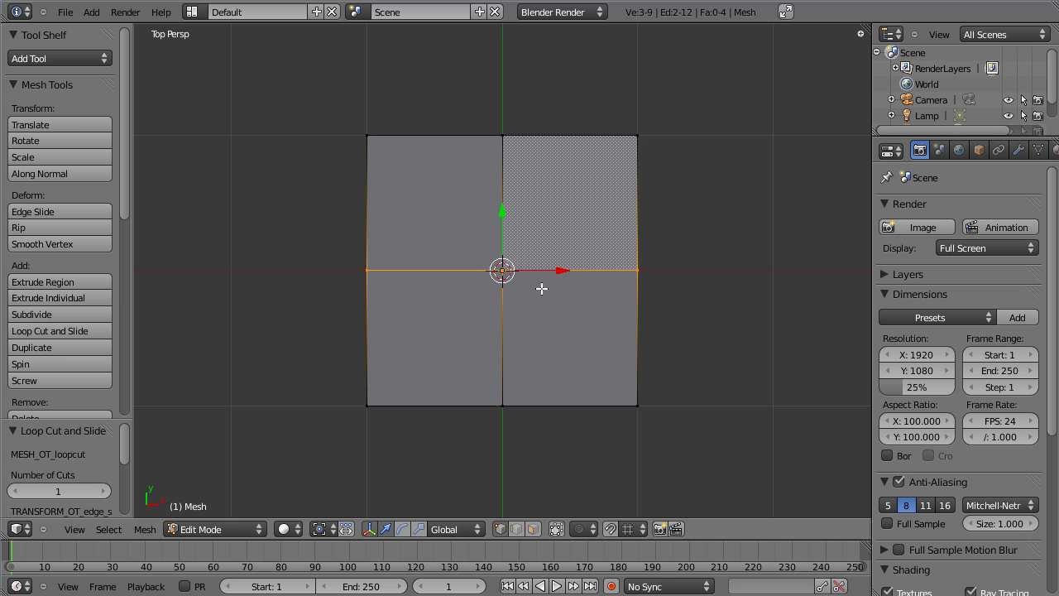
{"action": "scroll", "coordinate": [542, 289], "scroll_direction": "down", "scroll_amount": 4}
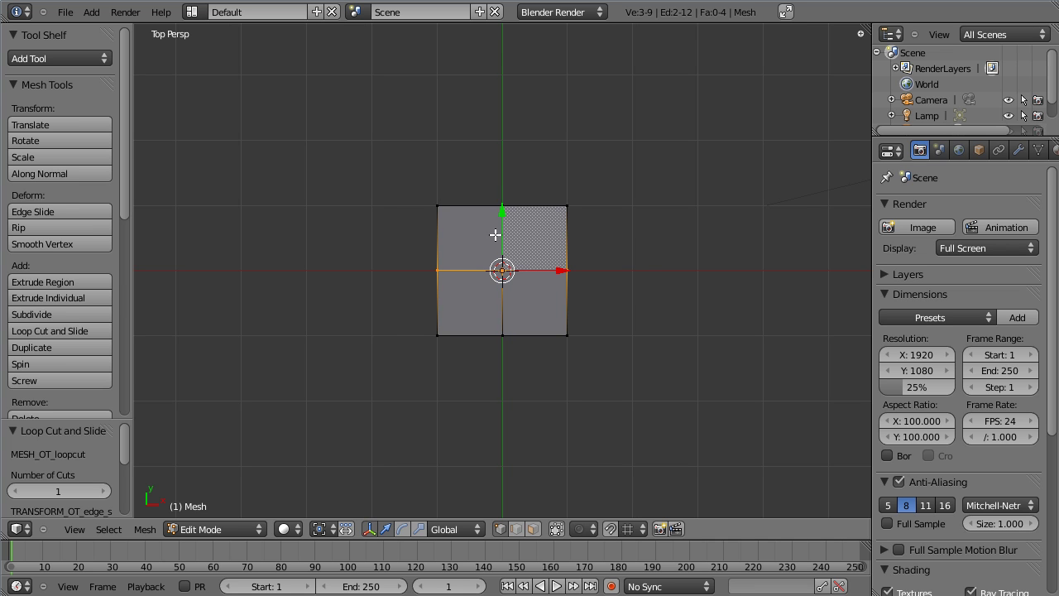
- Move the whole 2x2 plane 2 units along X and duplicate it to the right
{"action": "key", "text": "a"}
{"action": "key", "text": "a"}
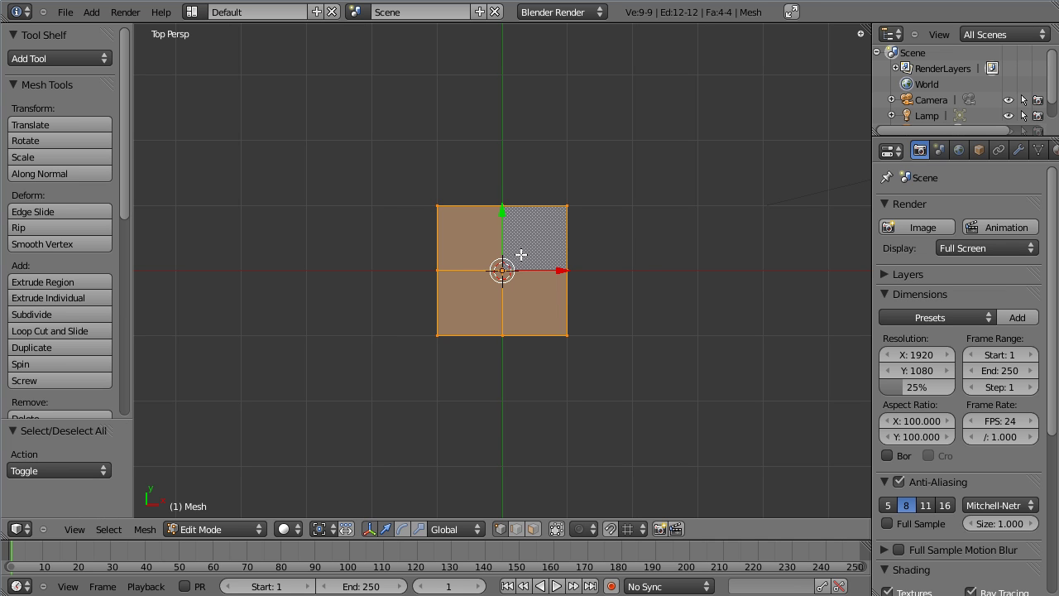
{"action": "middle_click_drag", "start_coordinate": [528, 262], "coordinate": [383, 253]}
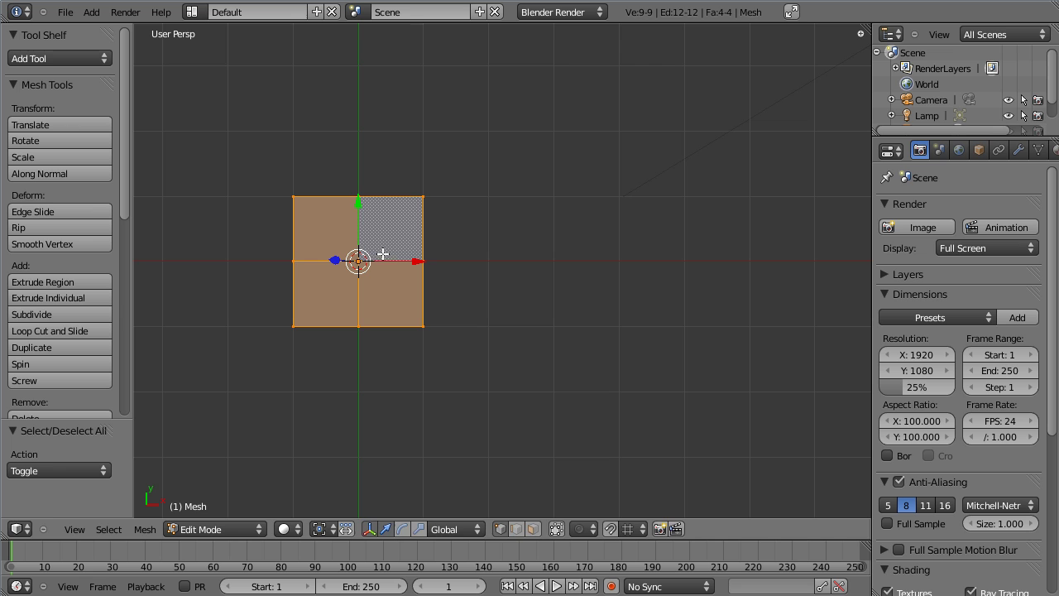
{"action": "key", "text": "g"}
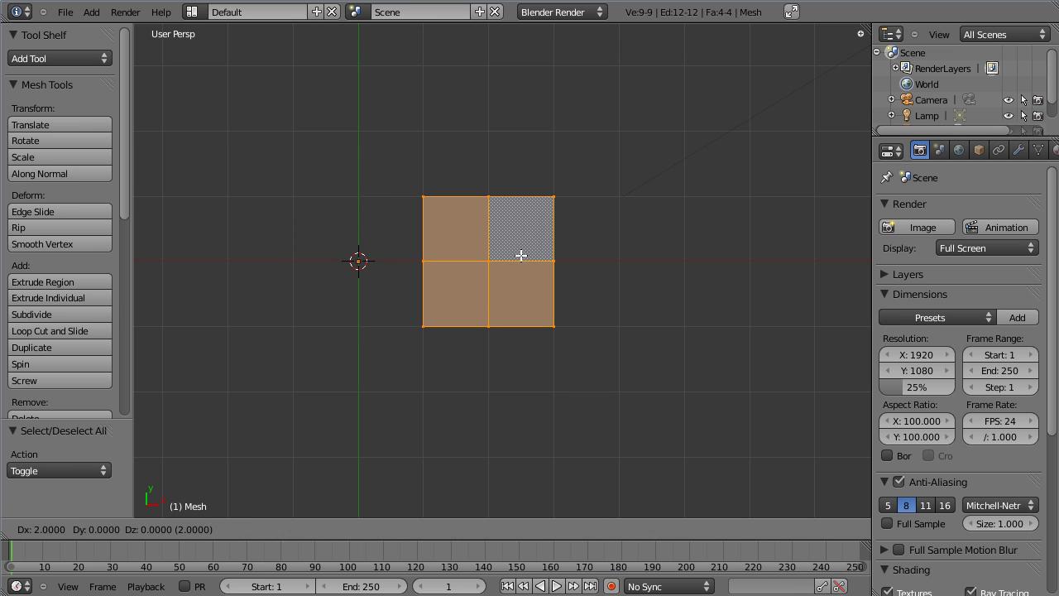
{"action": "left_click", "coordinate": [521, 255]}
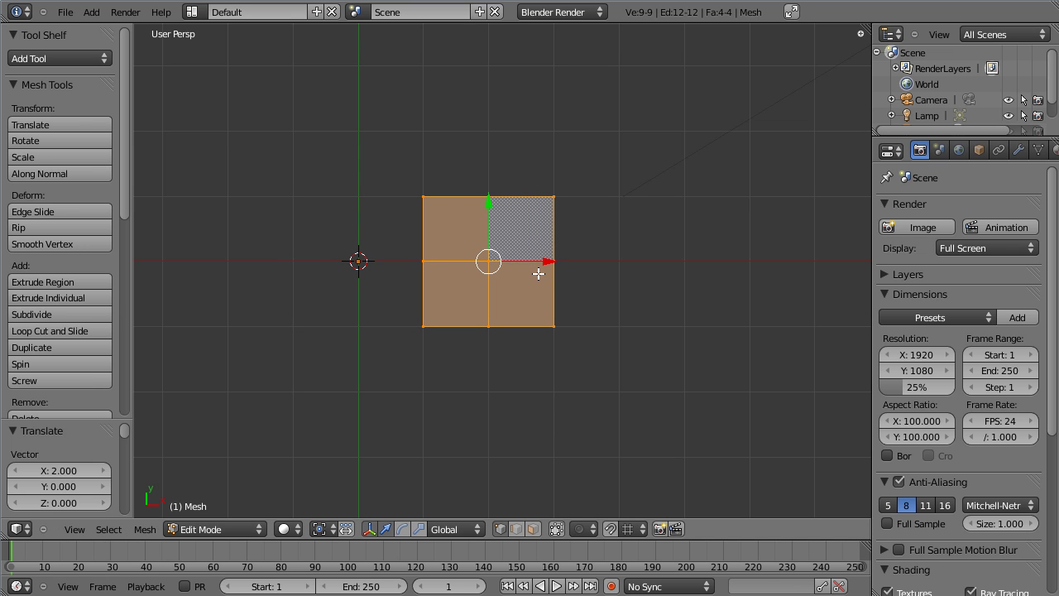
{"action": "key", "text": "shift+d"}
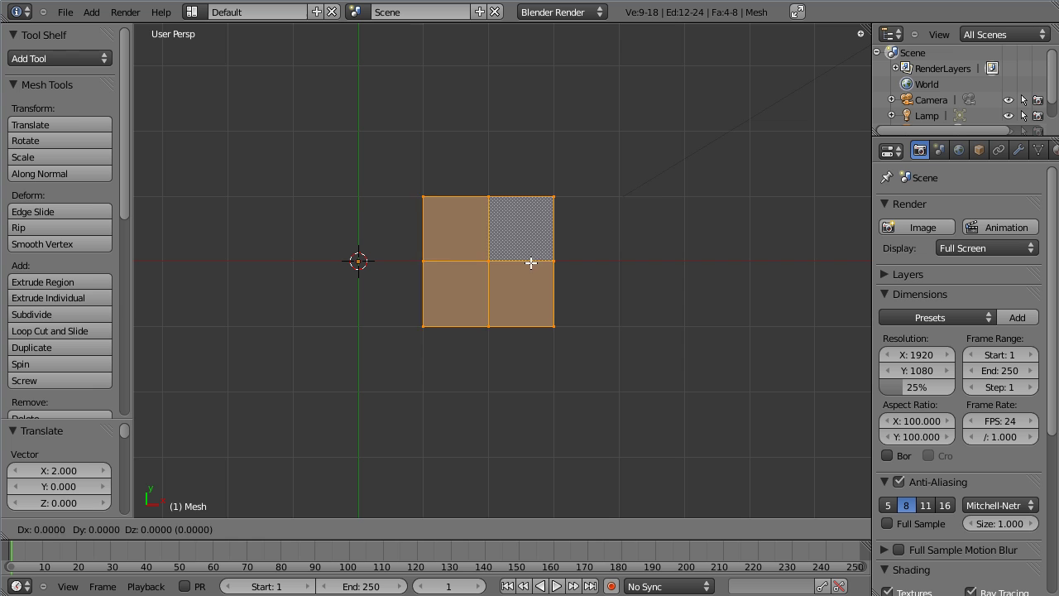
{"action": "left_click", "coordinate": [711, 261]}
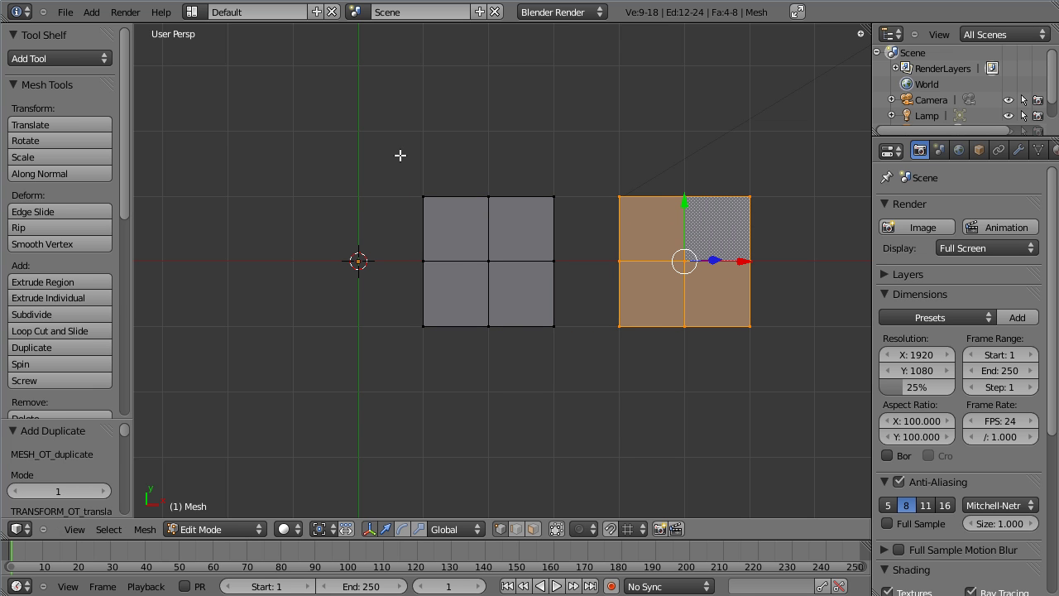
- Box-select both planes and duplicate them downward into a second row
{"action": "key", "text": "b"}
{"action": "left_click_drag", "start_coordinate": [397, 154], "coordinate": [714, 366]}
{"action": "middle_click_drag", "start_coordinate": [713, 367], "coordinate": [688, 274], "text": "shift"}
{"action": "key", "text": "shift+d"}
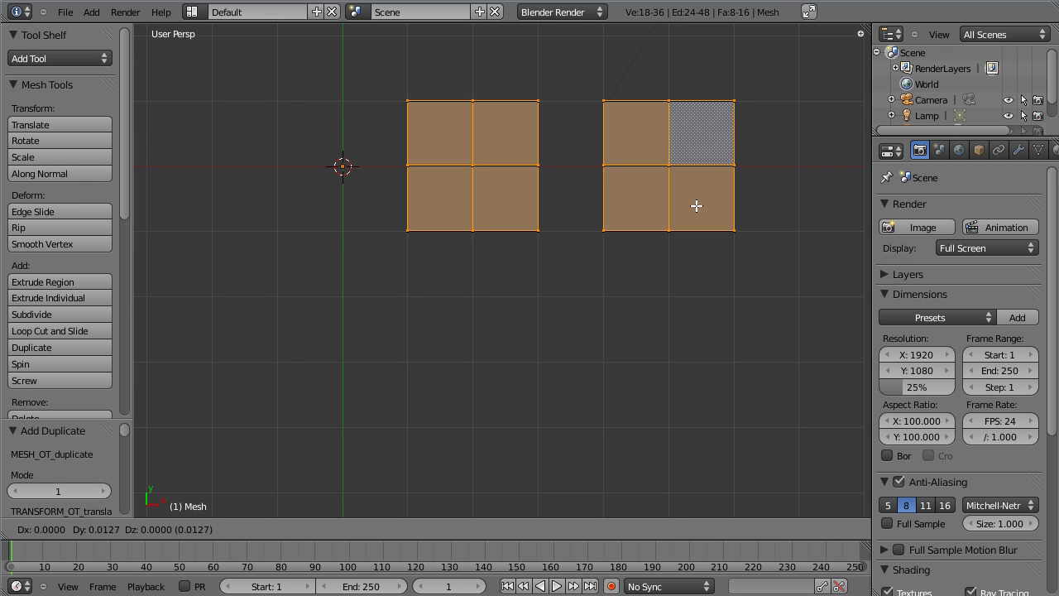
{"action": "left_click", "coordinate": [694, 381]}
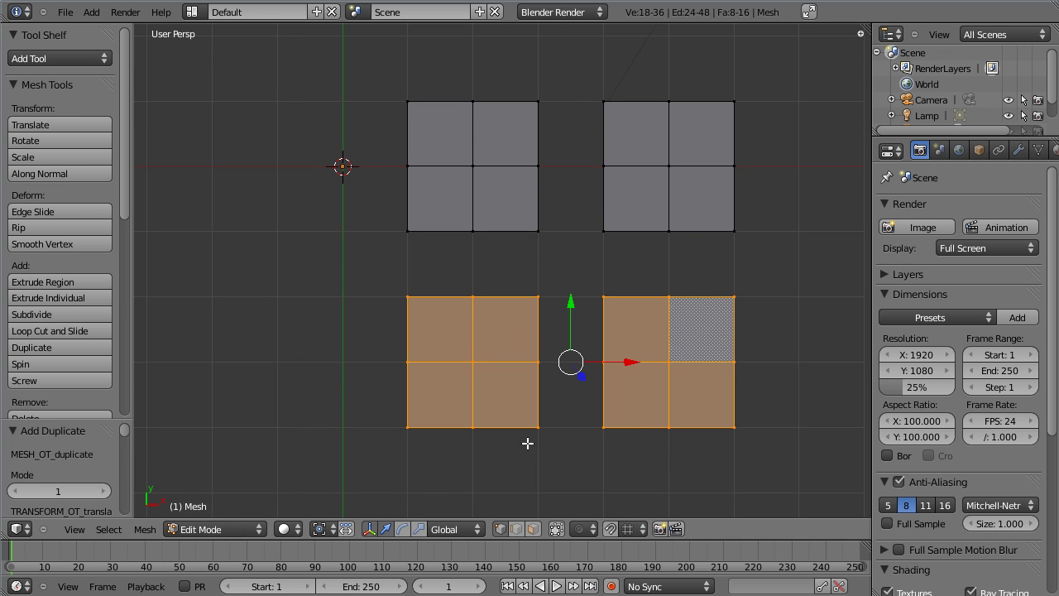
- Turn off the transform gizmo, centre the four planes in view and select everything
{"action": "left_click", "coordinate": [370, 529]}
{"action": "middle_click_drag", "start_coordinate": [582, 285], "coordinate": [535, 317], "text": "shift"}
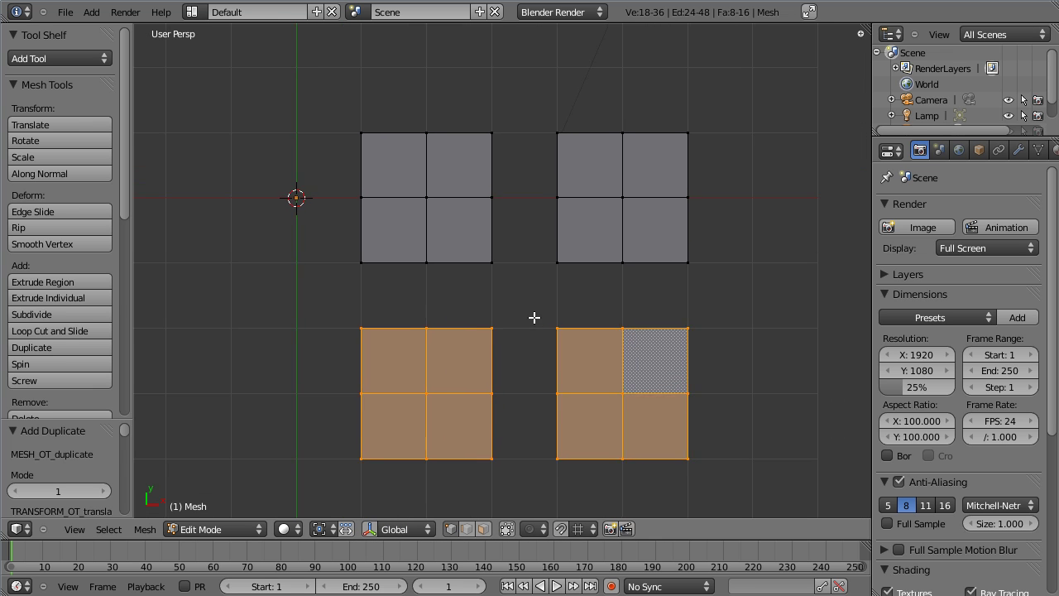
{"action": "scroll", "coordinate": [543, 280], "scroll_direction": "up", "scroll_amount": 1}
{"action": "middle_click_drag", "start_coordinate": [534, 279], "coordinate": [532, 269], "text": "shift"}
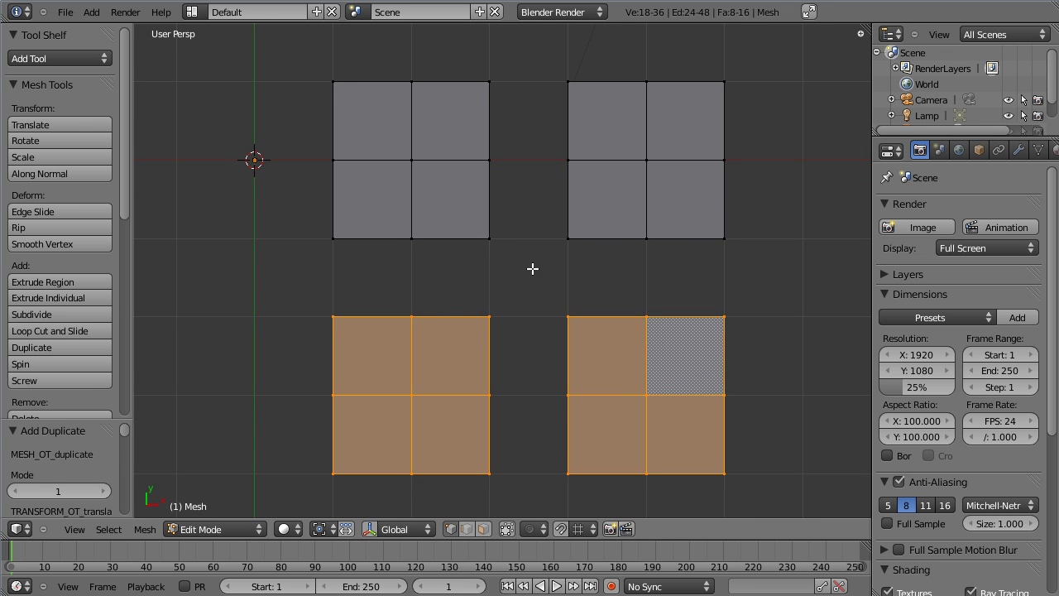
{"action": "key", "text": "a"}
{"action": "key", "text": "a"}
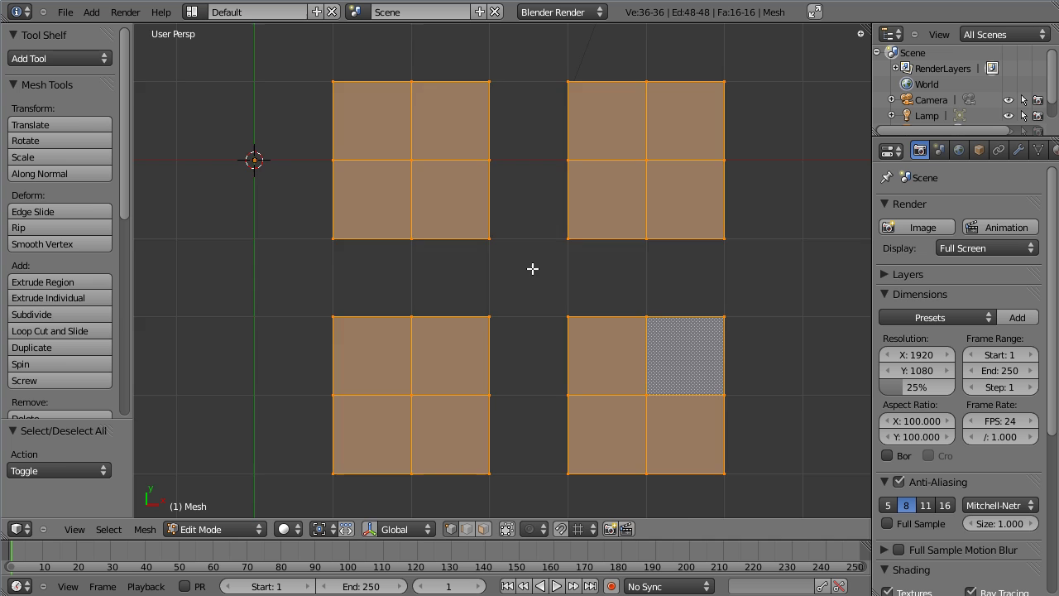
{"action": "scroll", "coordinate": [532, 269], "scroll_direction": "down", "scroll_amount": 2}
{"action": "scroll", "coordinate": [532, 269], "scroll_direction": "up", "scroll_amount": 2}
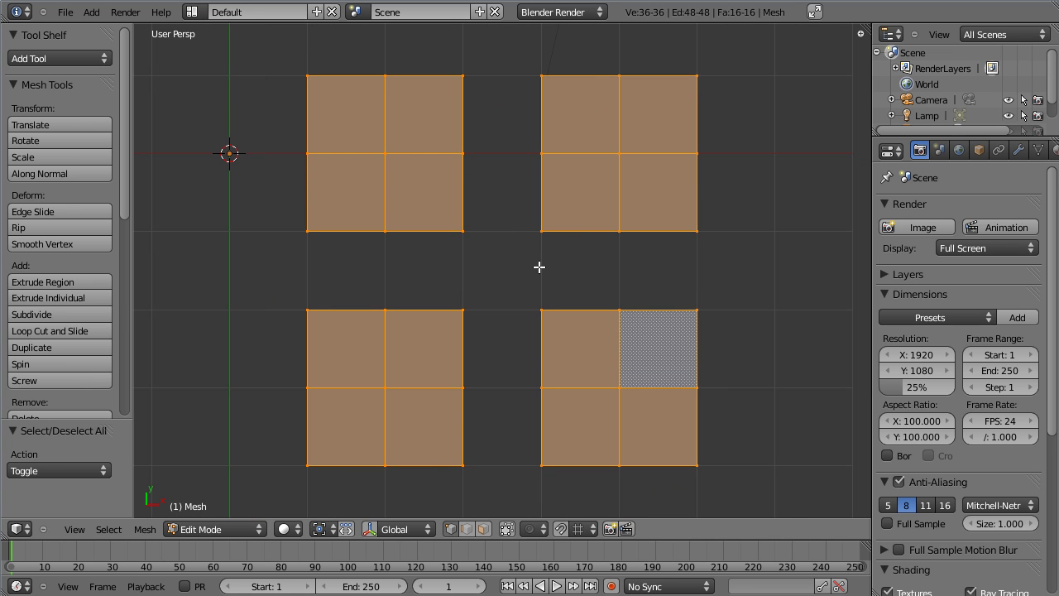
- Clear the selection on all 36 vertices of the four grids
{"action": "key", "text": "a"}
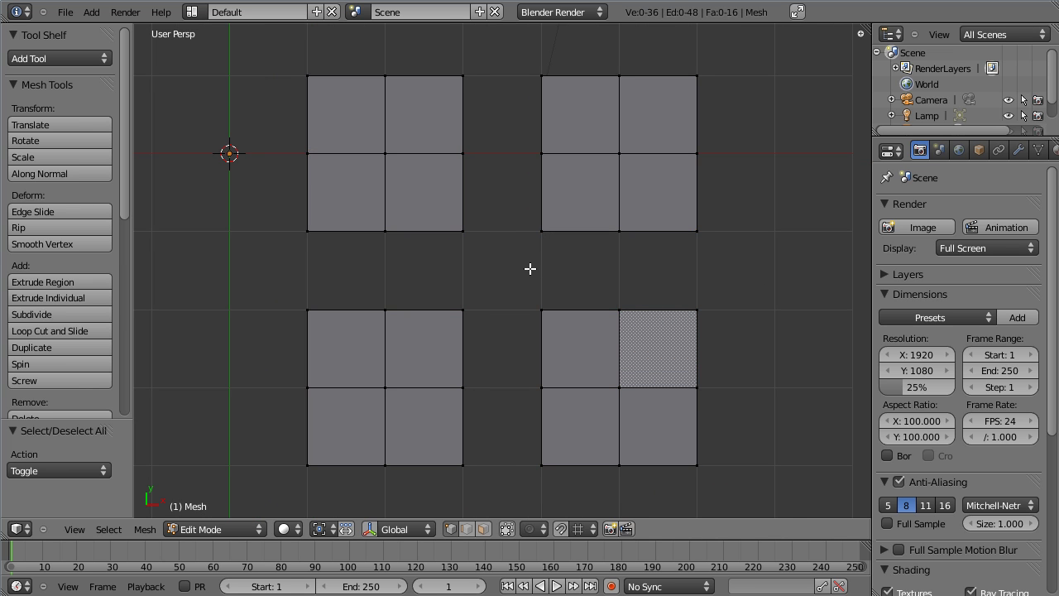
- Rip the top-left grid's centre vertex upward and the top-right one's downward
{"action": "right_click", "coordinate": [384, 149]}
{"action": "key", "text": "v"}
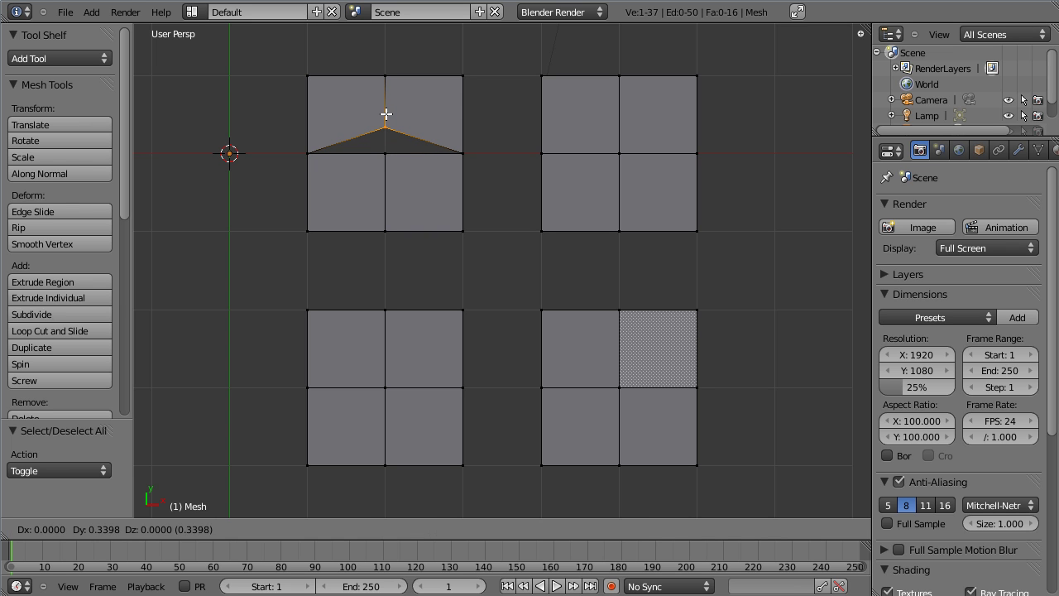
{"action": "left_click", "coordinate": [385, 114]}
{"action": "right_click", "coordinate": [619, 153]}
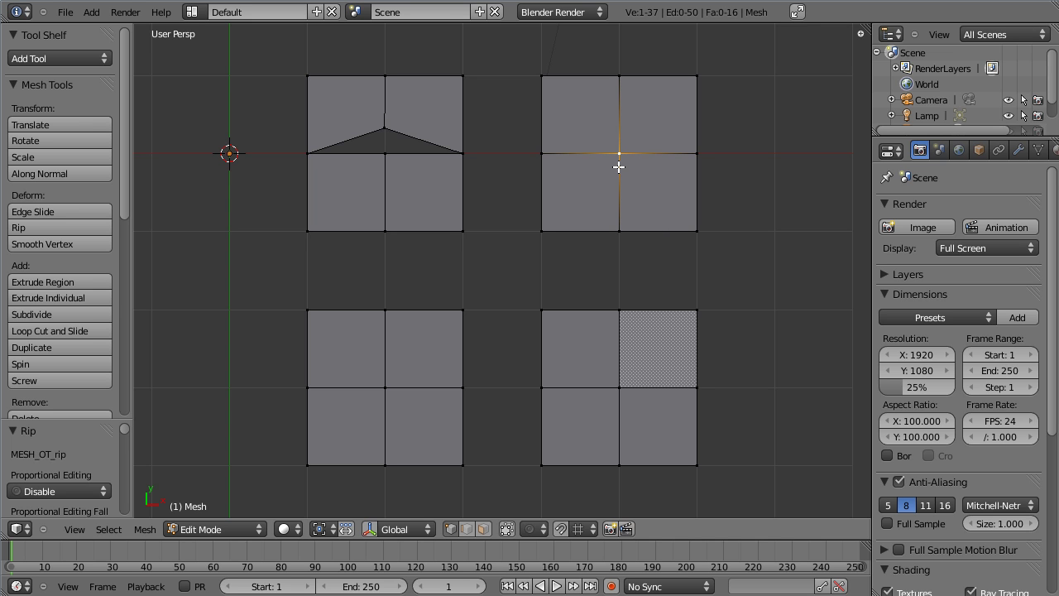
{"action": "key", "text": "v"}
{"action": "left_click", "coordinate": [620, 191]}
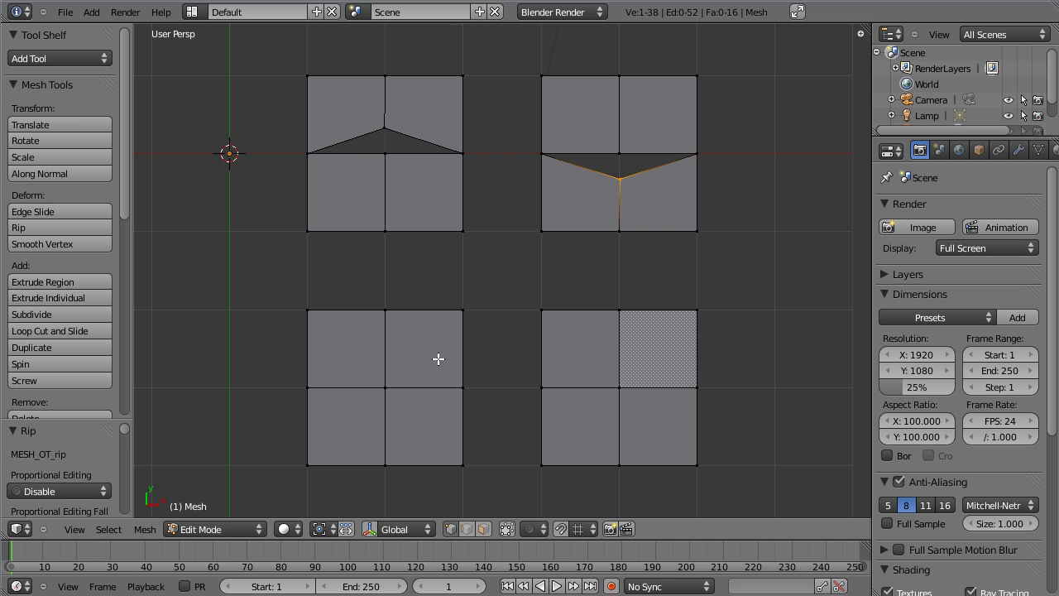
- Rip the bottom-left grid's centre vertex to the left and the bottom-right one's to the right
{"action": "right_click", "coordinate": [384, 386]}
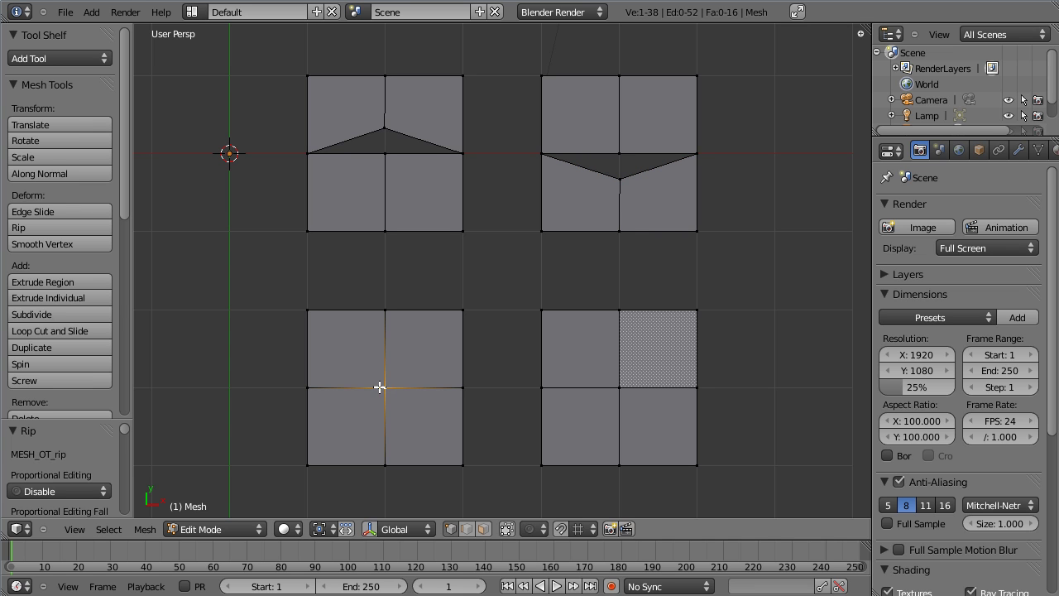
{"action": "key", "text": "v"}
{"action": "left_click", "coordinate": [354, 386]}
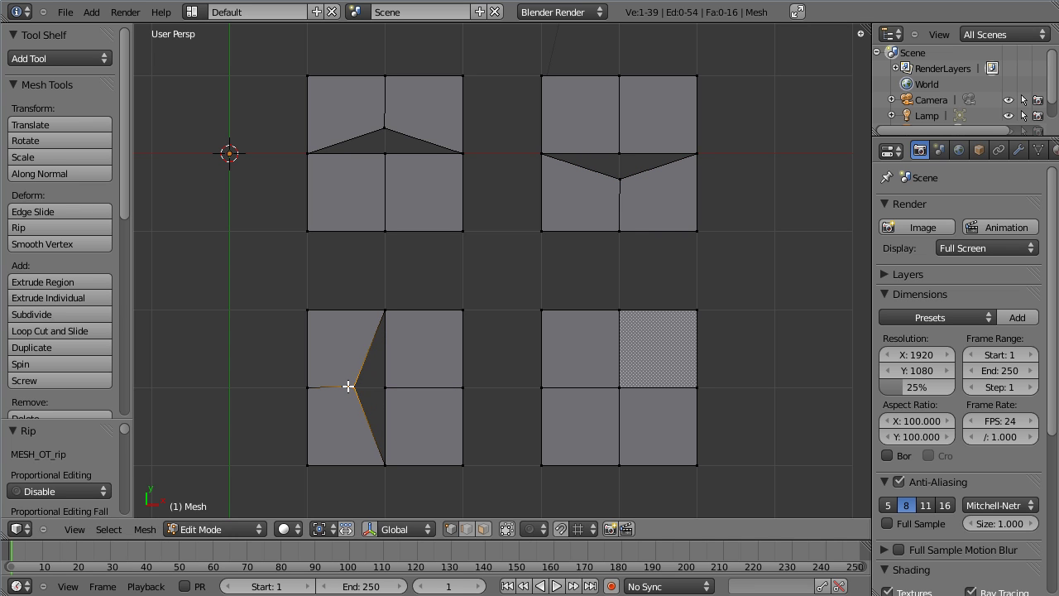
{"action": "right_click", "coordinate": [620, 387]}
{"action": "key", "text": "v"}
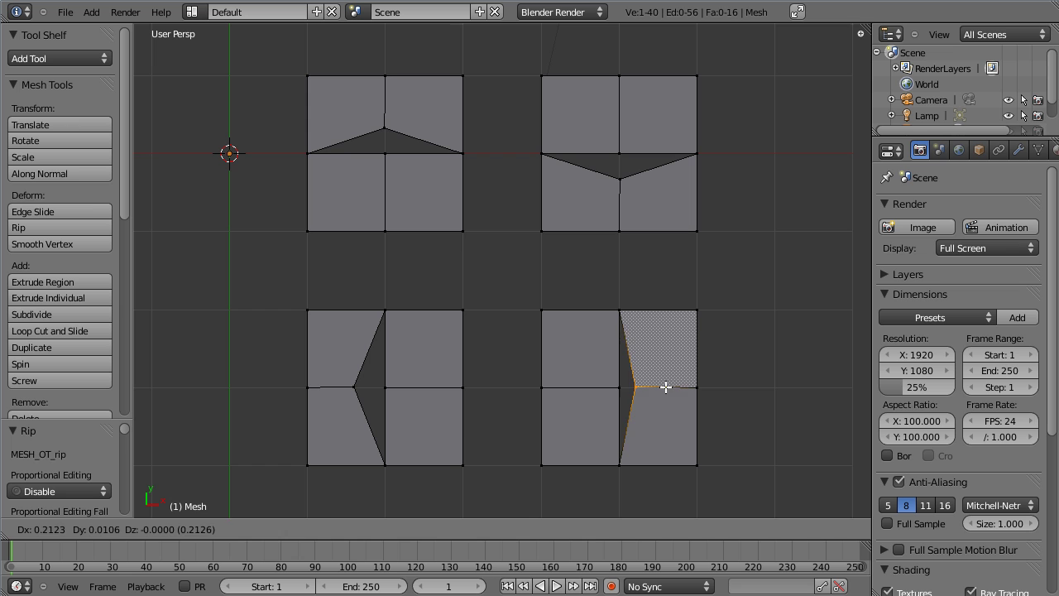
{"action": "left_click", "coordinate": [678, 387]}
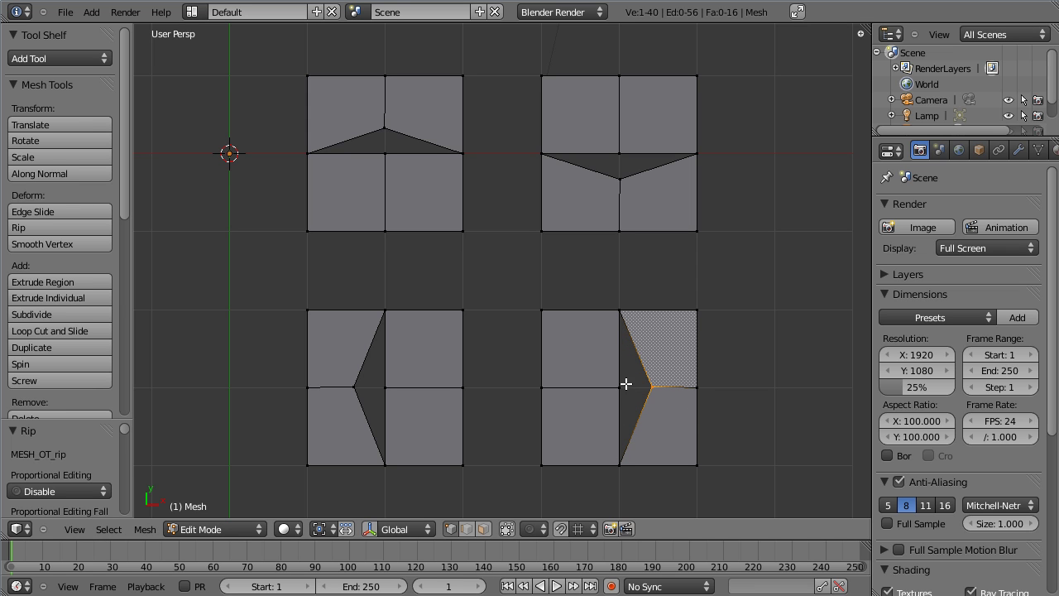
- Place the 3D cursor in empty space left of the squares and add a new plane there
{"action": "scroll", "coordinate": [584, 367], "scroll_direction": "down", "scroll_amount": 3}
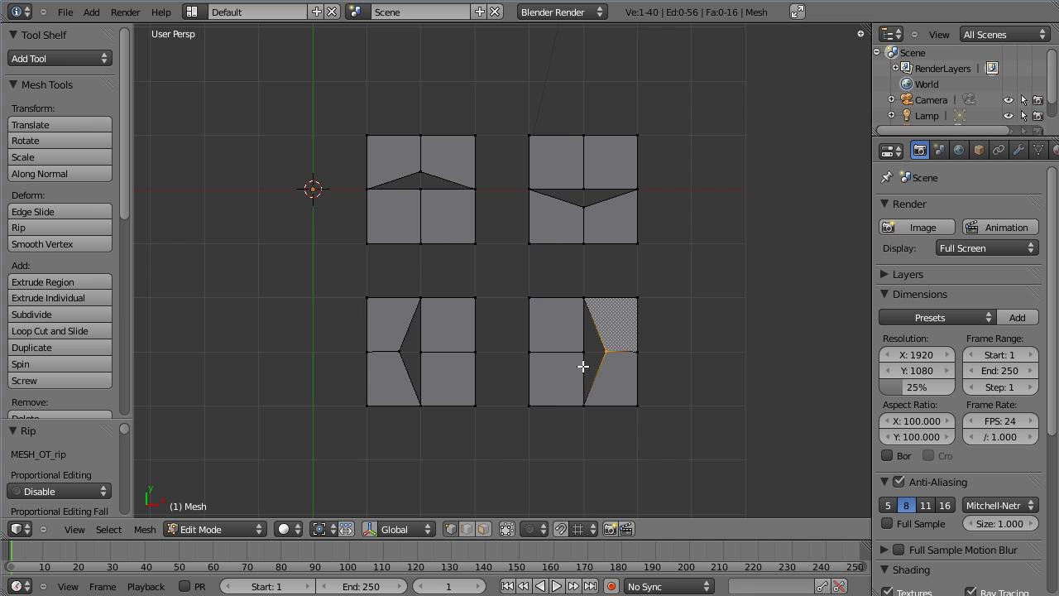
{"action": "middle_click_drag", "start_coordinate": [492, 355], "coordinate": [801, 362], "text": "shift"}
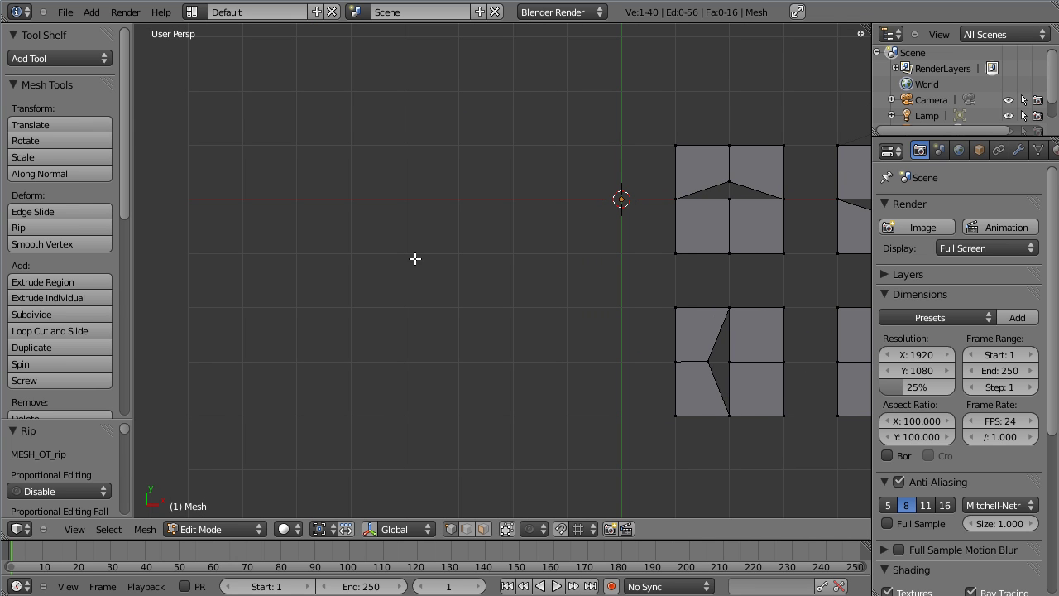
{"action": "left_click", "coordinate": [441, 269]}
{"action": "key", "text": "shift+a"}
{"action": "left_click", "coordinate": [451, 288]}
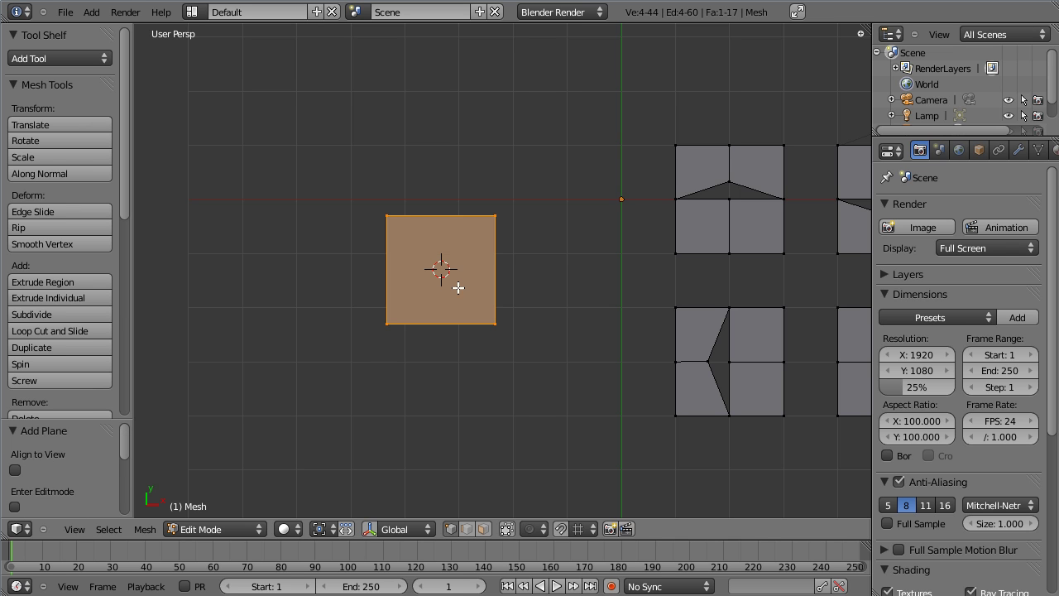
- Cut six evenly spaced vertical and six horizontal loops into the new plane
{"action": "key", "text": "ctrl+r"}
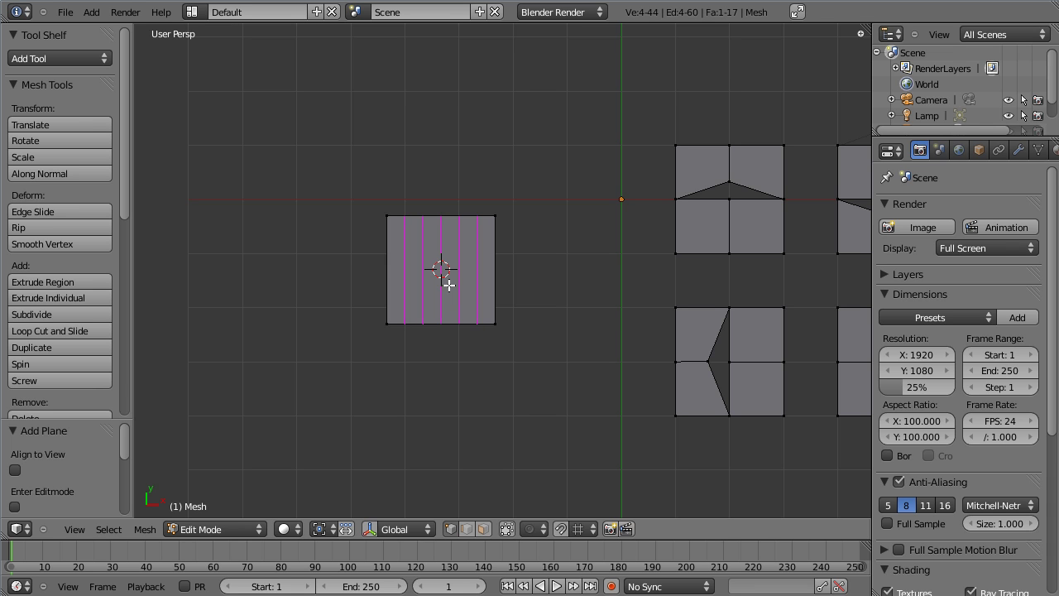
{"action": "left_click", "coordinate": [447, 285]}
{"action": "right_click", "coordinate": [454, 281]}
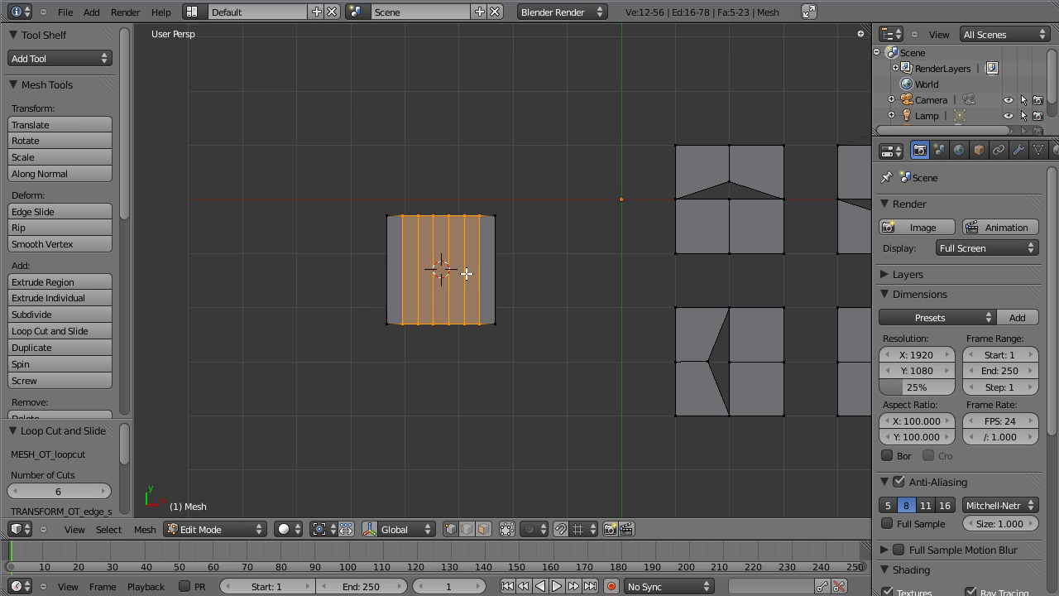
{"action": "key", "text": "ctrl+r"}
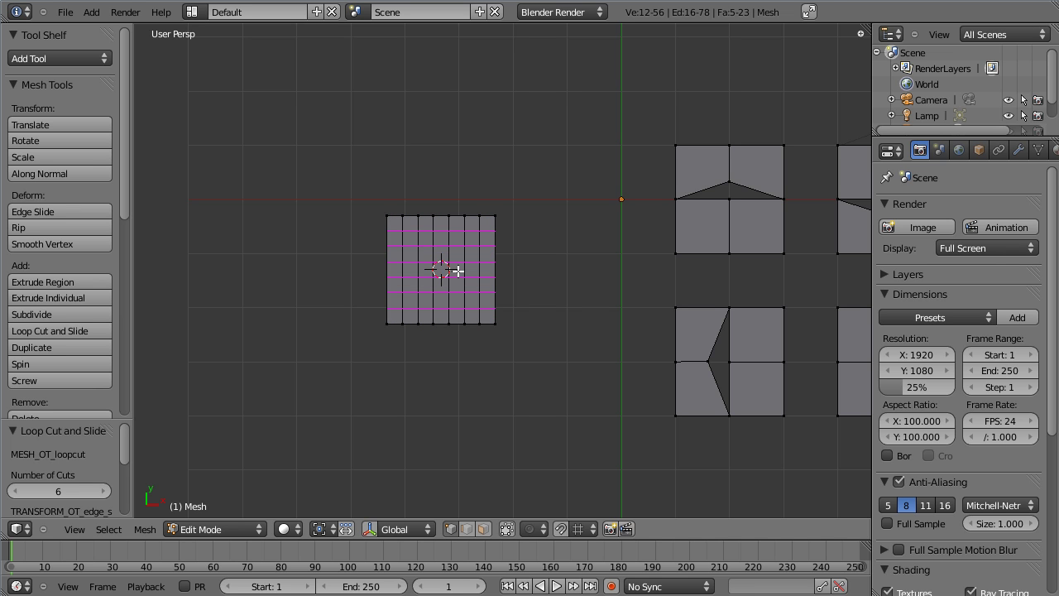
{"action": "left_click", "coordinate": [457, 272]}
{"action": "right_click", "coordinate": [468, 274]}
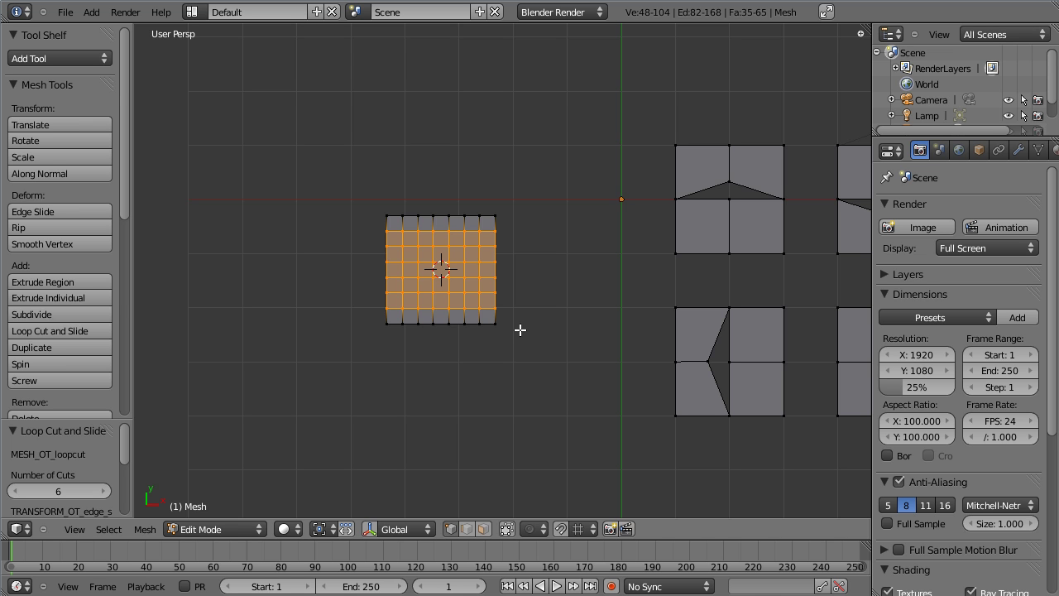
- Scale the whole grid up about 2.828 times, then deselect it
{"action": "left_click_drag", "start_coordinate": [519, 333], "coordinate": [355, 185]}
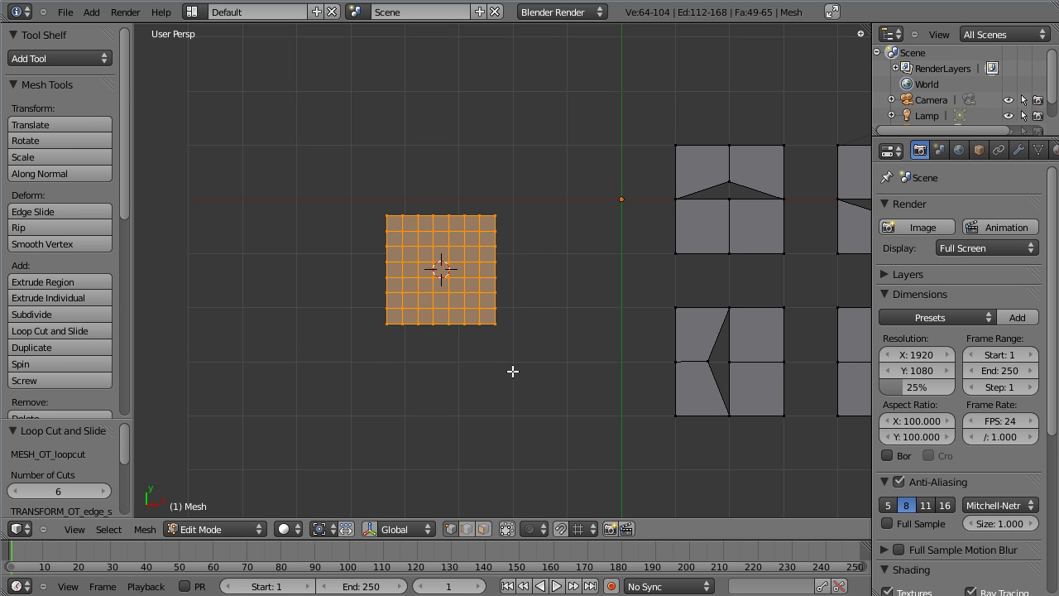
{"action": "key", "text": "s"}
{"action": "left_click", "coordinate": [714, 494]}
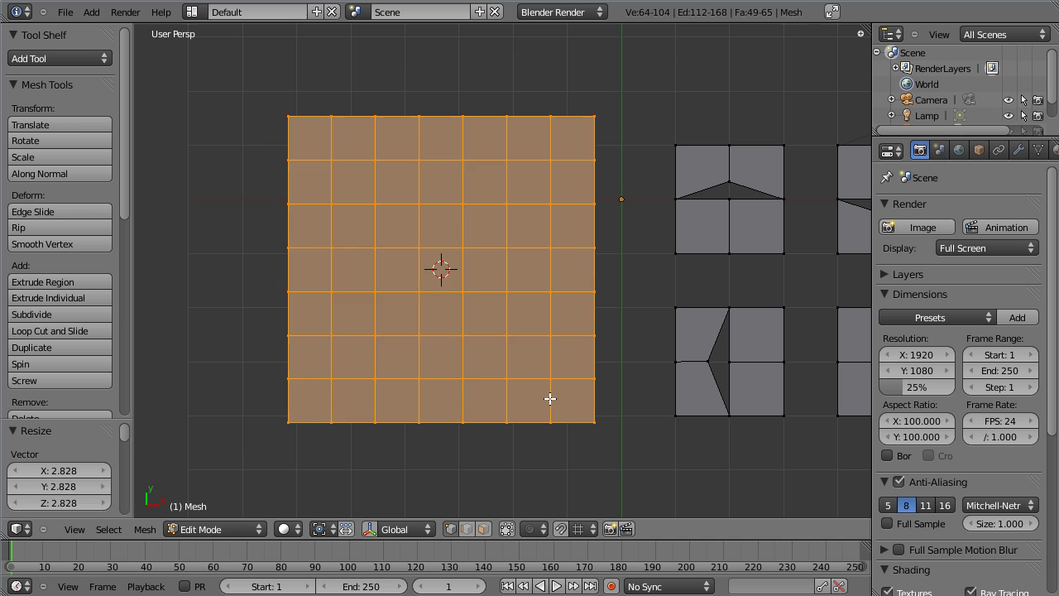
{"action": "key", "text": "a"}
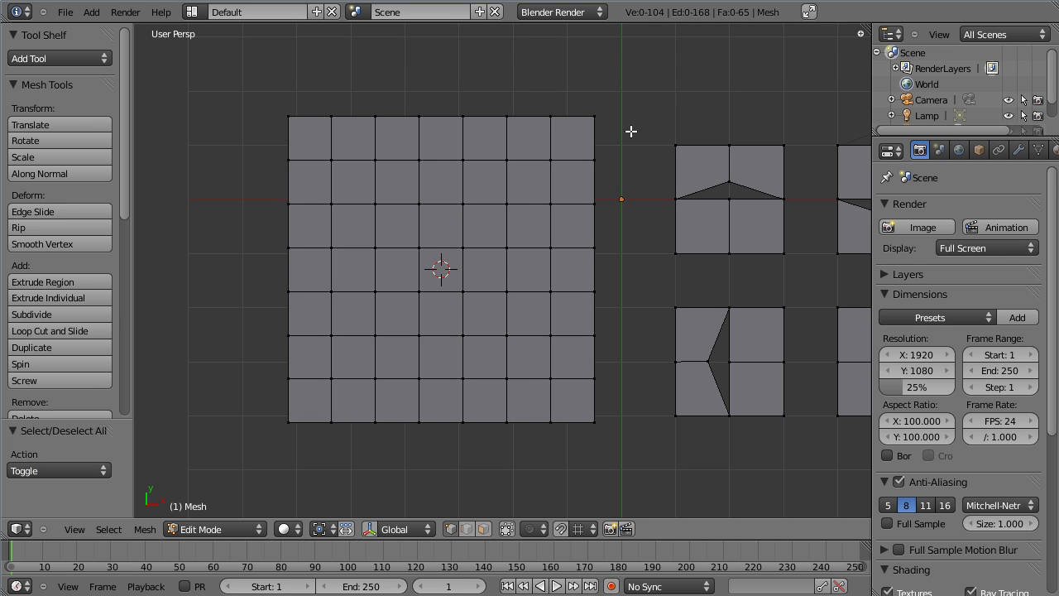
- Move the 3D cursor off the grid and rip a central vertical edge open to the right
{"action": "left_click", "coordinate": [634, 107]}
{"action": "right_click", "coordinate": [422, 247]}
{"action": "right_click", "coordinate": [420, 291], "text": "shift"}
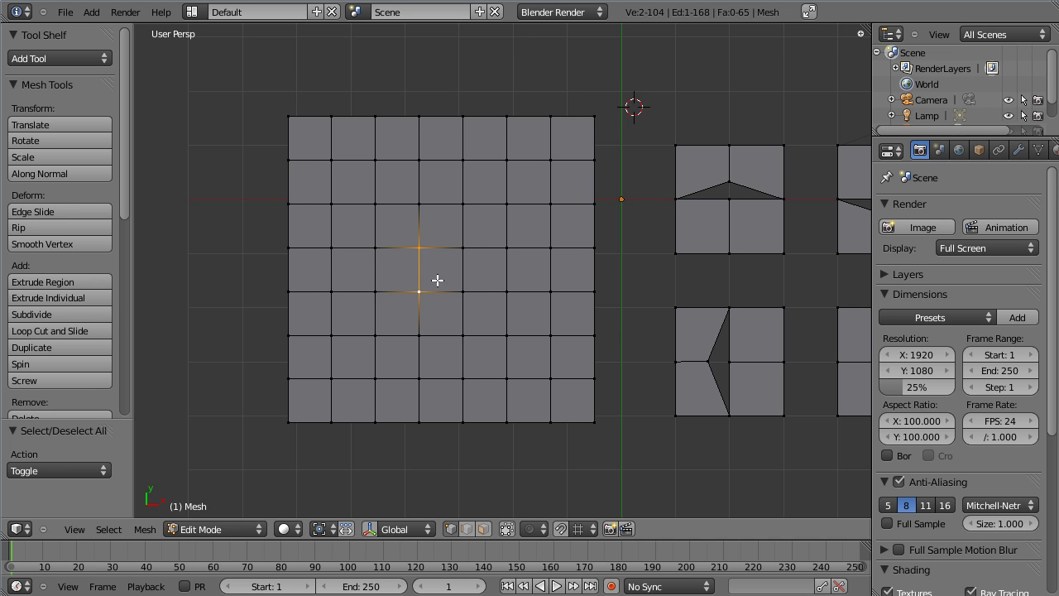
{"action": "key", "text": "v"}
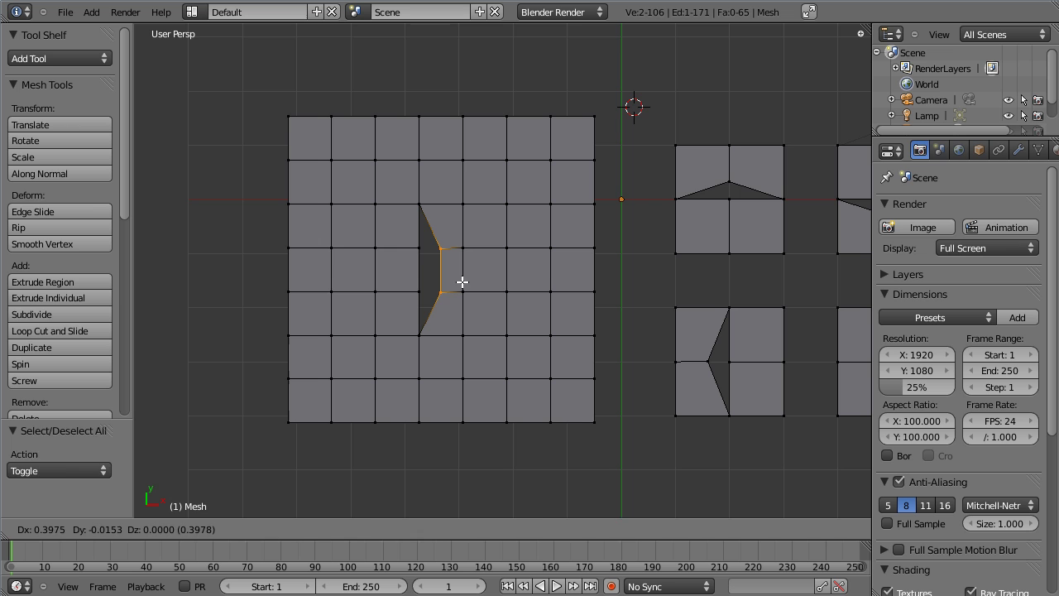
{"action": "left_click", "coordinate": [448, 271]}
- Shift the left ripped edge leftward and select all four corner vertices of the hole
{"action": "right_click", "coordinate": [419, 247]}
{"action": "right_click", "coordinate": [418, 291], "text": "shift"}
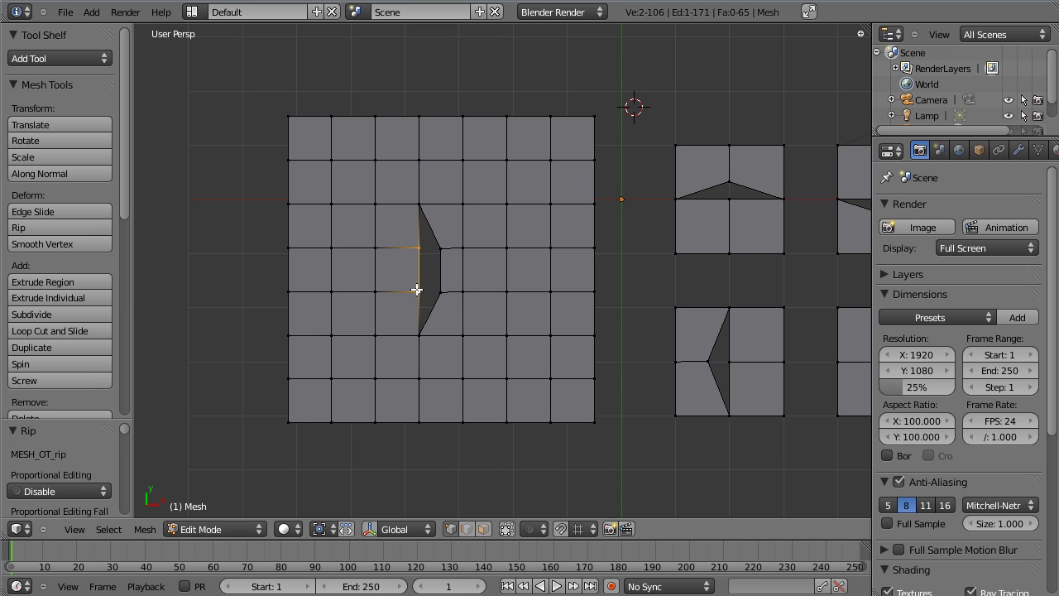
{"action": "key", "text": "g"}
{"action": "left_click", "coordinate": [394, 288]}
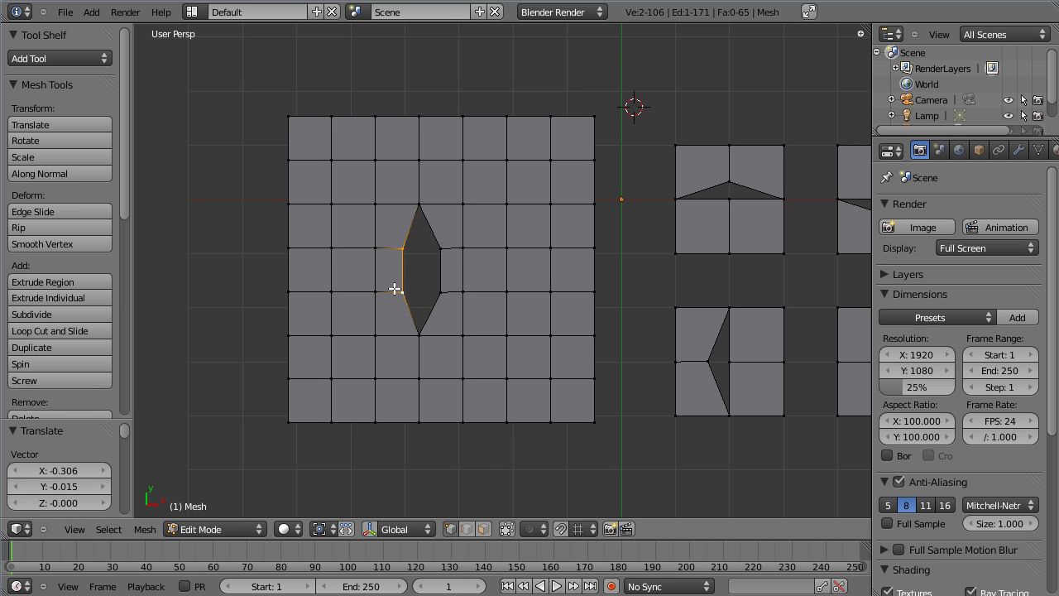
{"action": "right_click", "coordinate": [440, 292], "text": "shift"}
{"action": "right_click", "coordinate": [440, 248], "text": "shift"}
- Fill a face across the four vertices and loop-cut a vertical edge through it
{"action": "key", "text": "f"}
{"action": "key", "text": "a"}
{"action": "key", "text": "ctrl+r"}
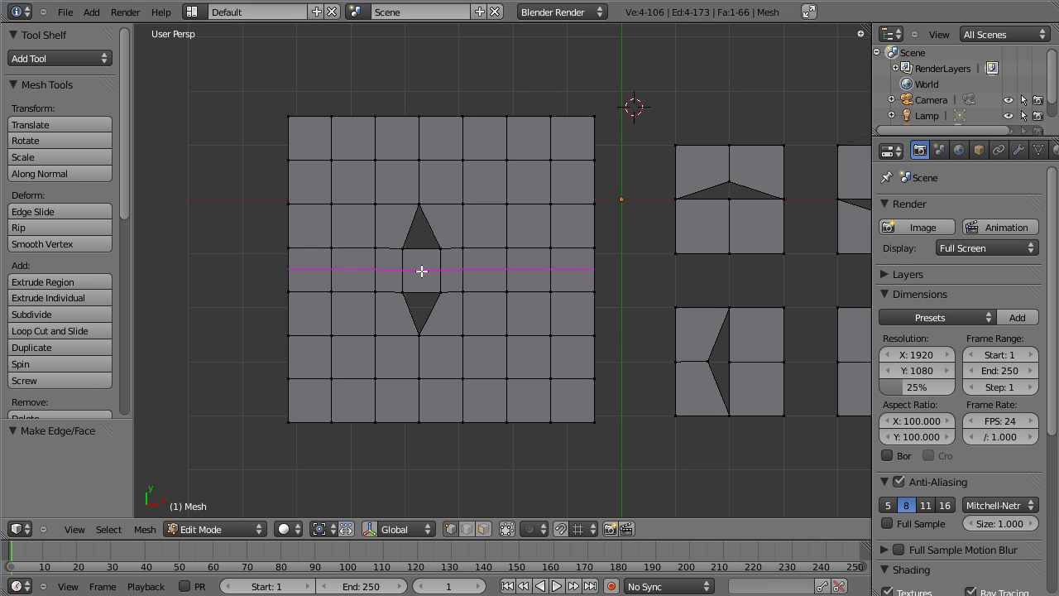
{"action": "left_click", "coordinate": [421, 260]}
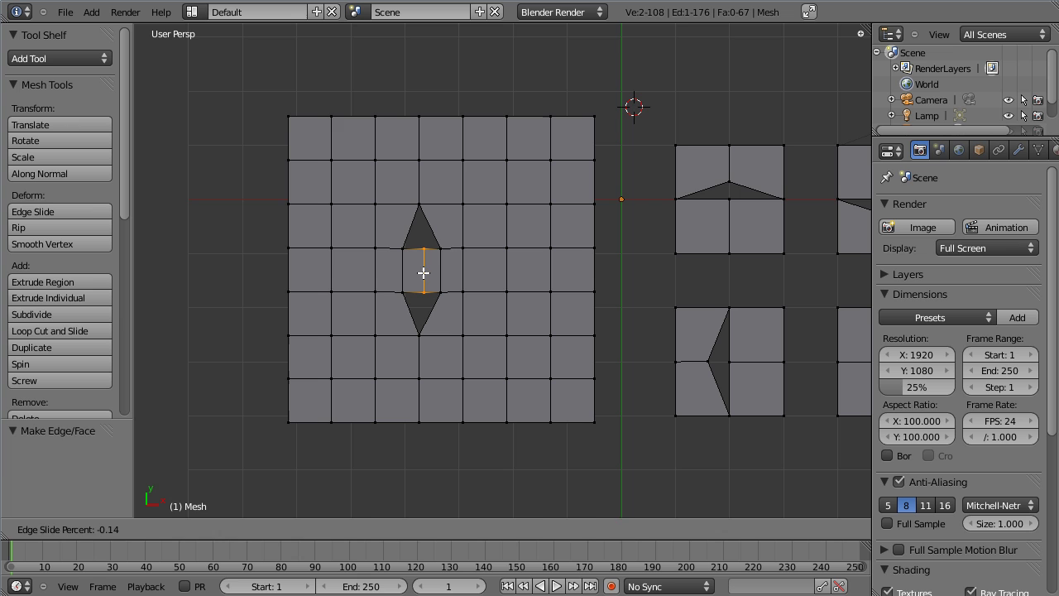
{"action": "left_click", "coordinate": [422, 271]}
- Fill the upper and lower triangular holes with faces
{"action": "right_click", "coordinate": [416, 246]}
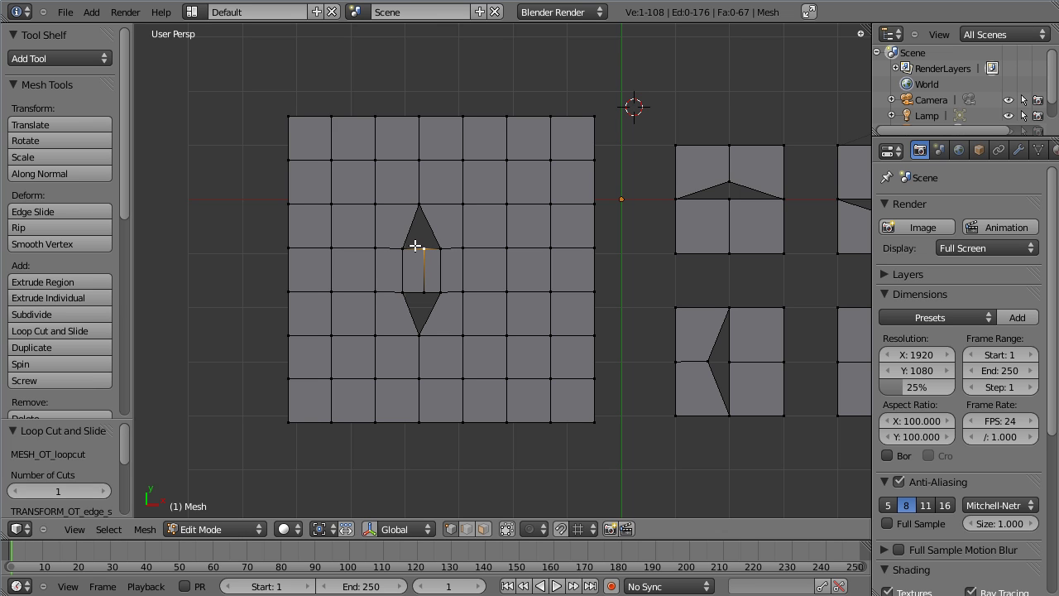
{"action": "right_click", "coordinate": [418, 246], "text": "alt"}
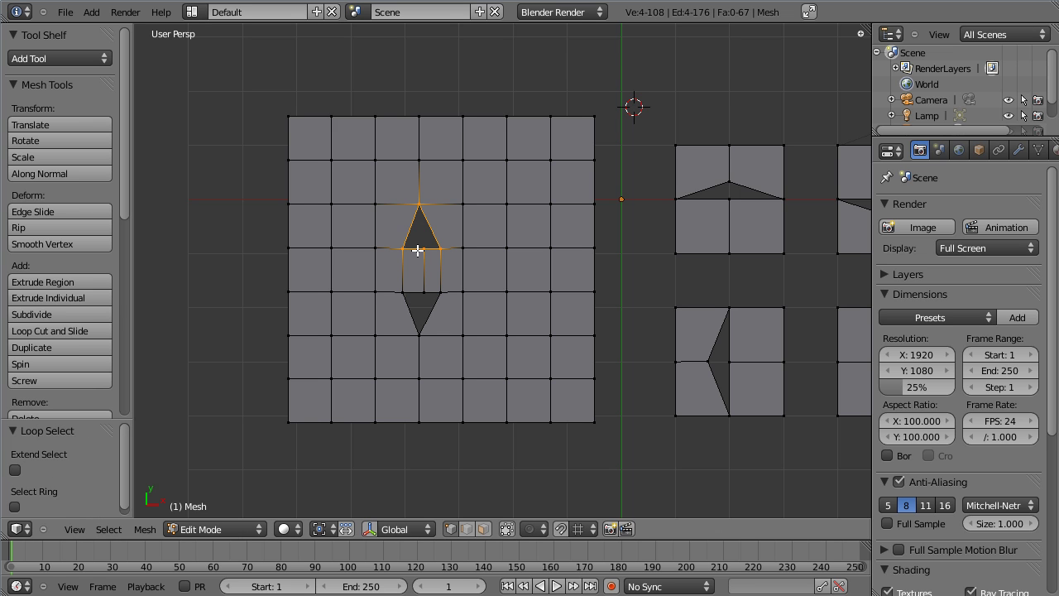
{"action": "key", "text": "f"}
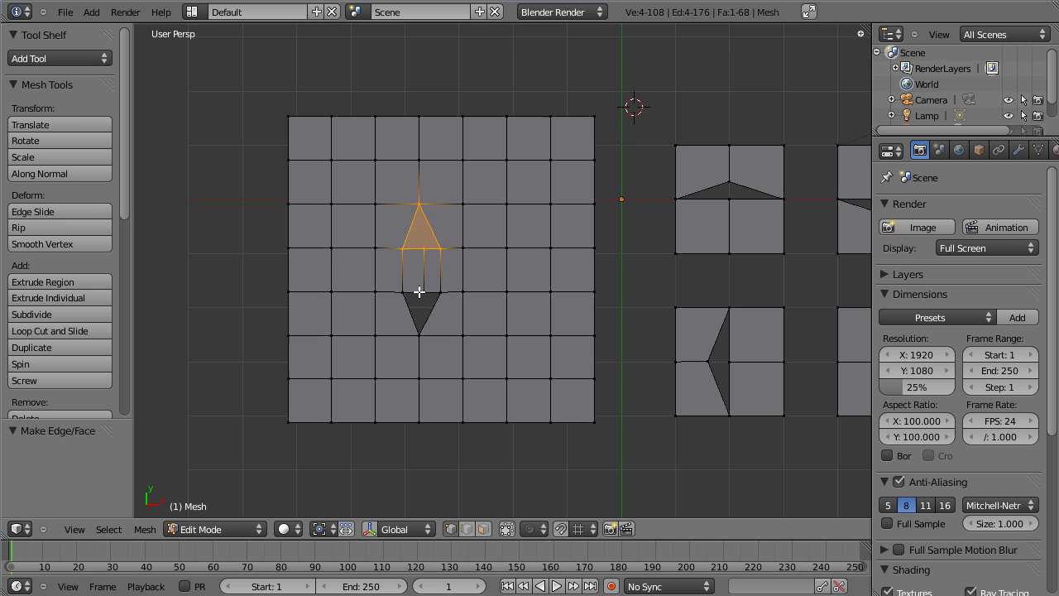
{"action": "right_click", "coordinate": [419, 292], "text": "alt"}
{"action": "key", "text": "f"}
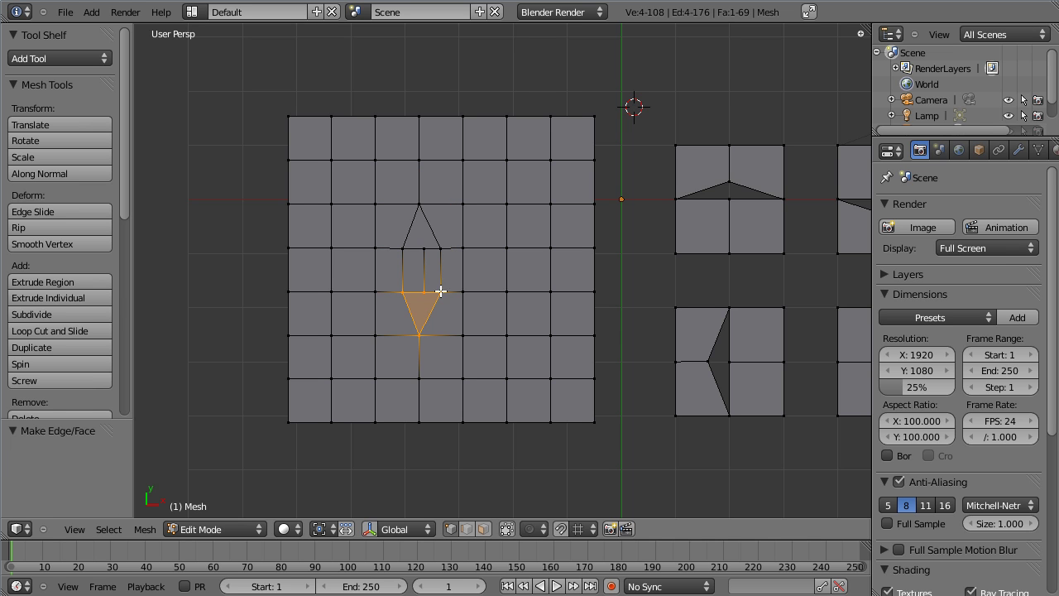
- Move the new edge's top and bottom vertices to reshape the edge flow
{"action": "right_click", "coordinate": [425, 248]}
{"action": "key", "text": "g"}
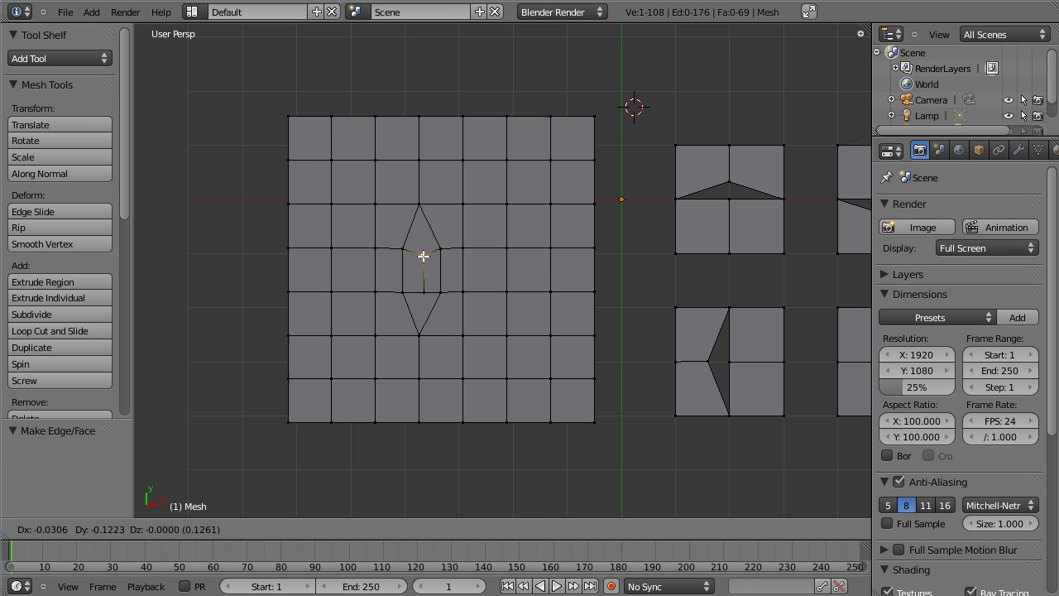
{"action": "left_click", "coordinate": [423, 256]}
{"action": "right_click", "coordinate": [422, 288]}
{"action": "key", "text": "g"}
{"action": "left_click", "coordinate": [418, 281]}
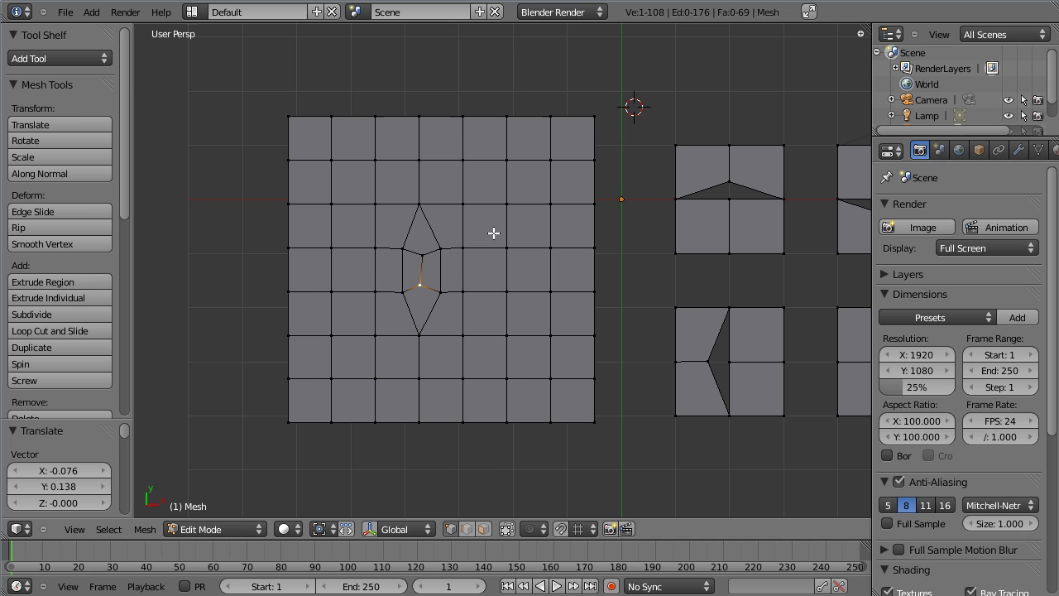
{"action": "key", "text": "ctrl+r"}
{"action": "scroll", "coordinate": [443, 273], "scroll_direction": "down", "scroll_amount": 2}
{"action": "key", "text": "Escape"}
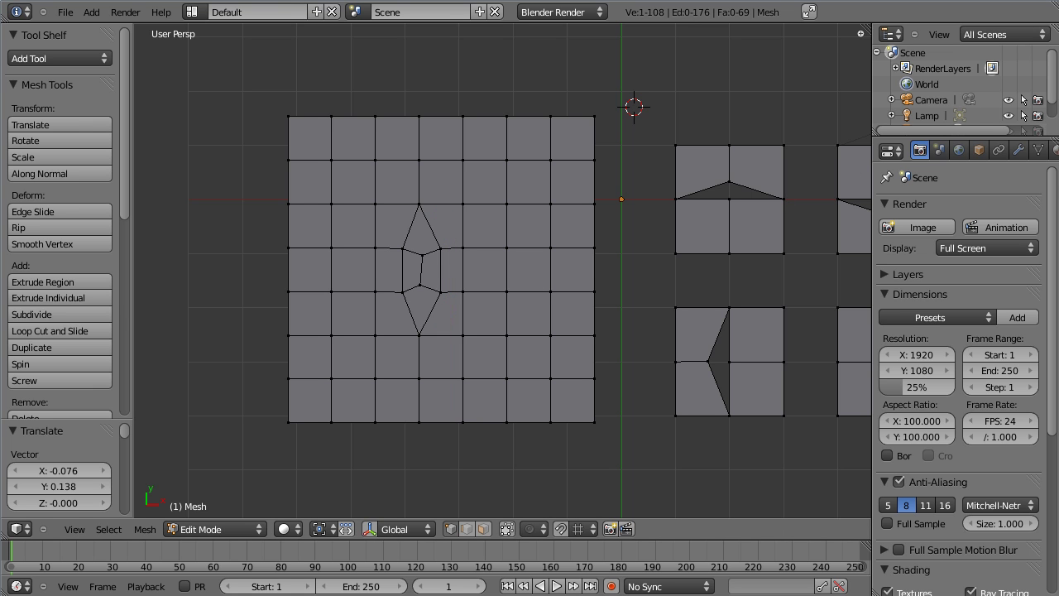